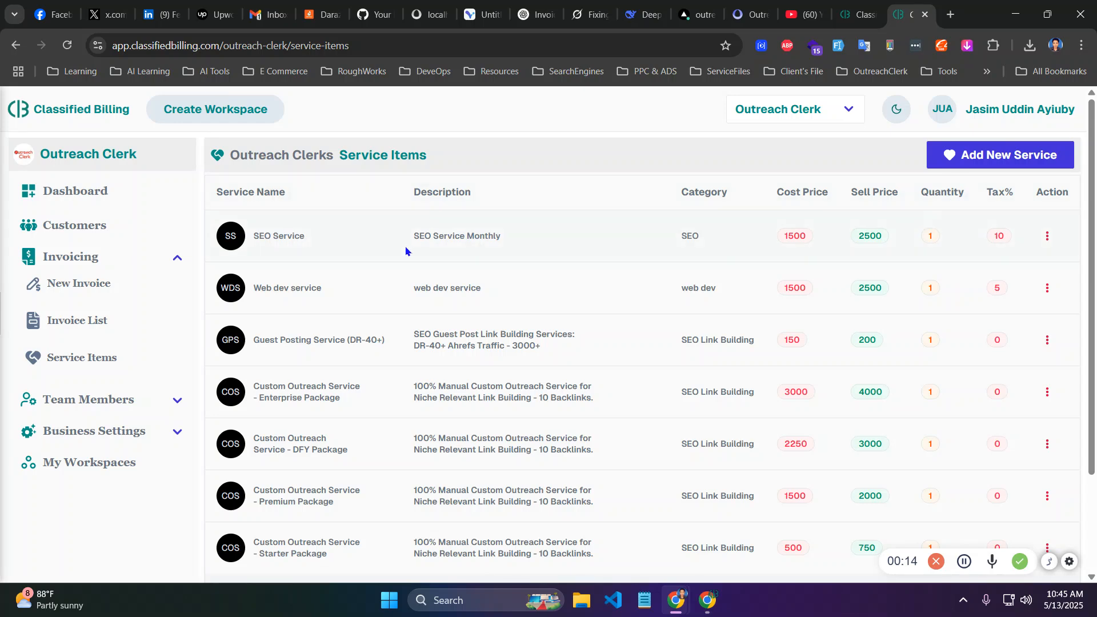
Start a new service item named "Sofware dev service" with the description "SaaS Software Devlopement".
click(985, 164)
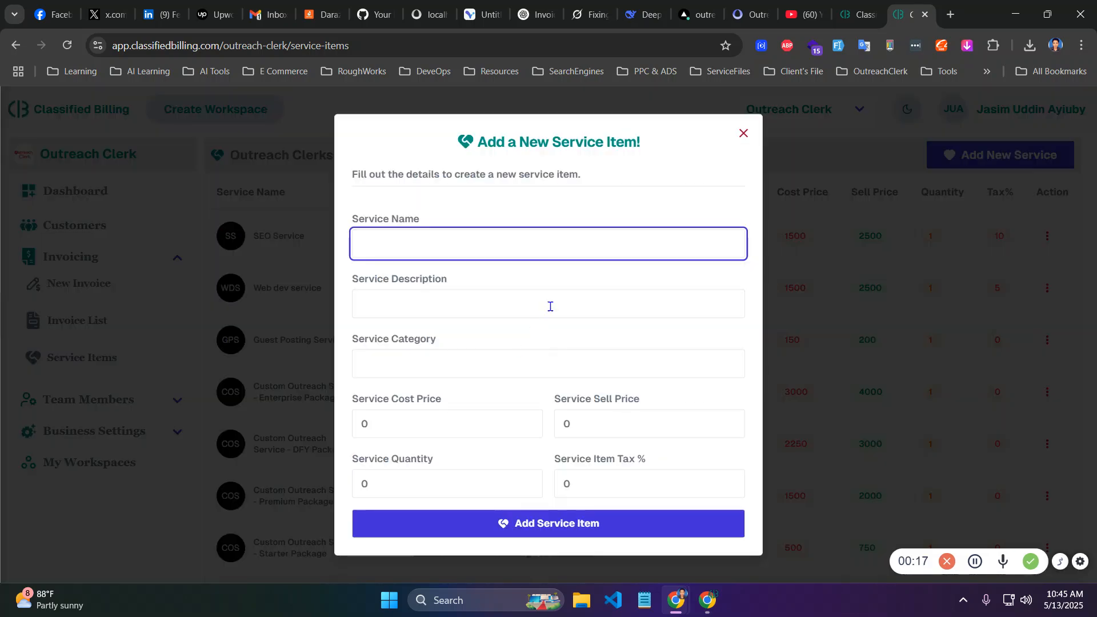
text(Sofware dev service)
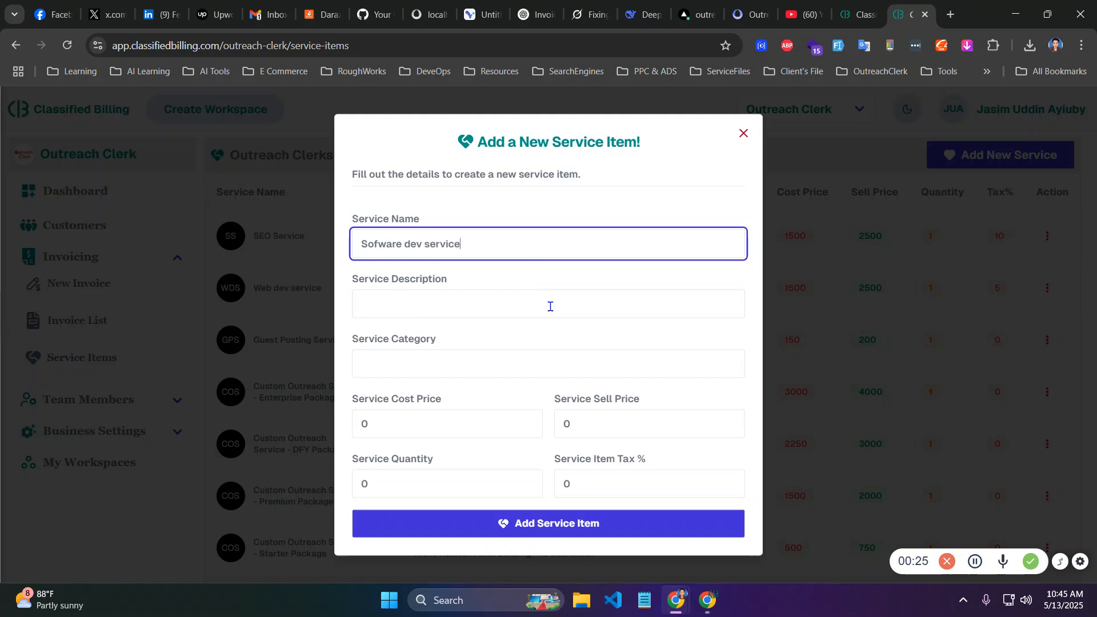
click(550, 307)
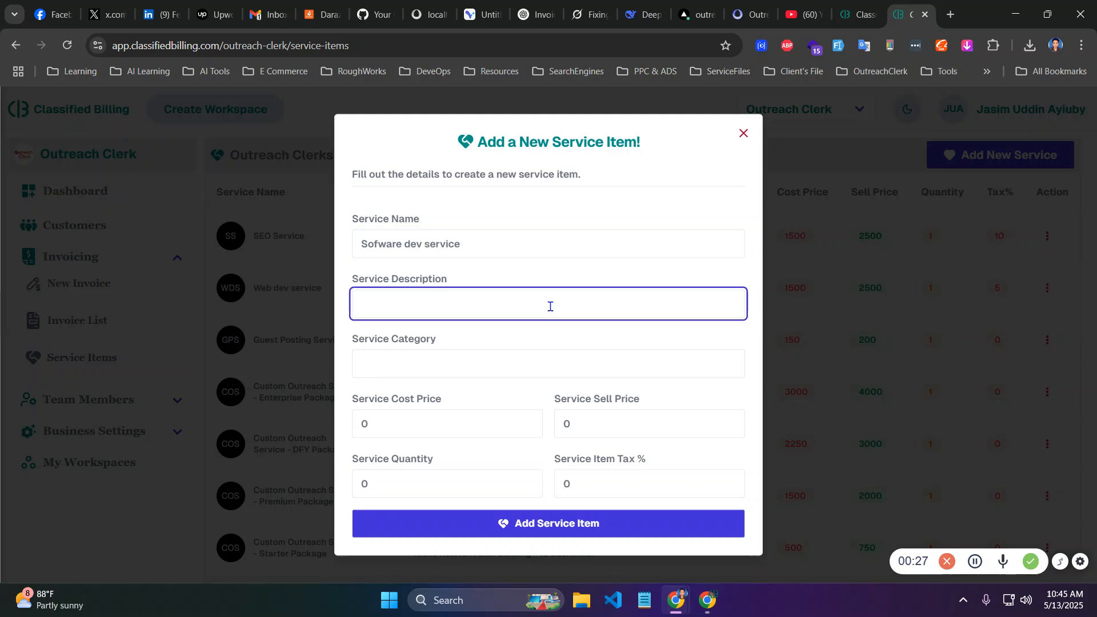
text(S)
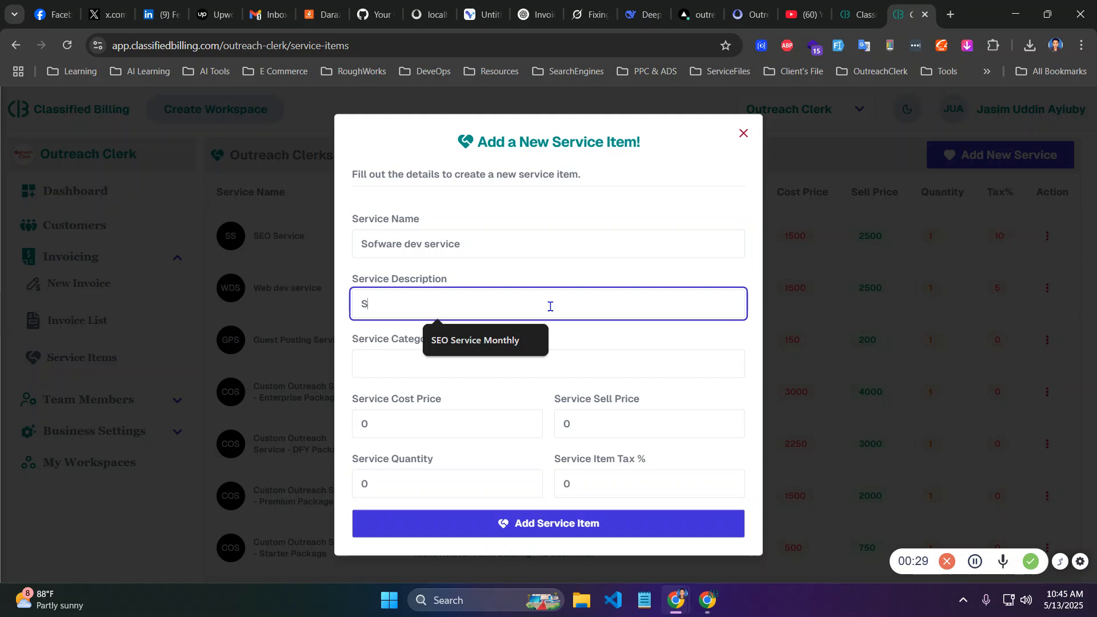
text(aaS )
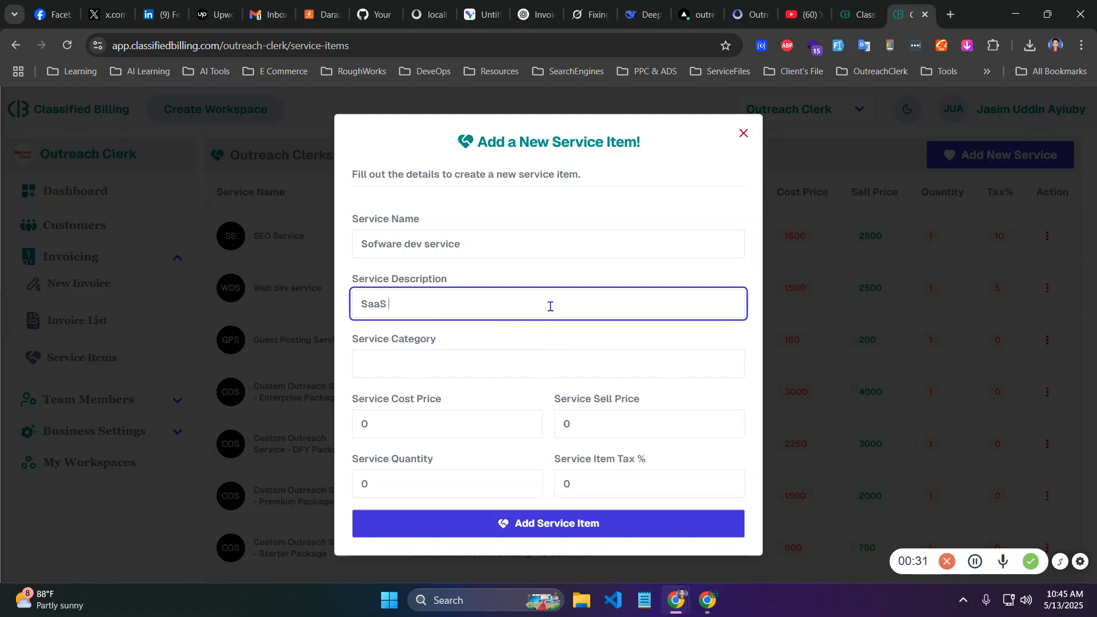
text(Software Devlope)
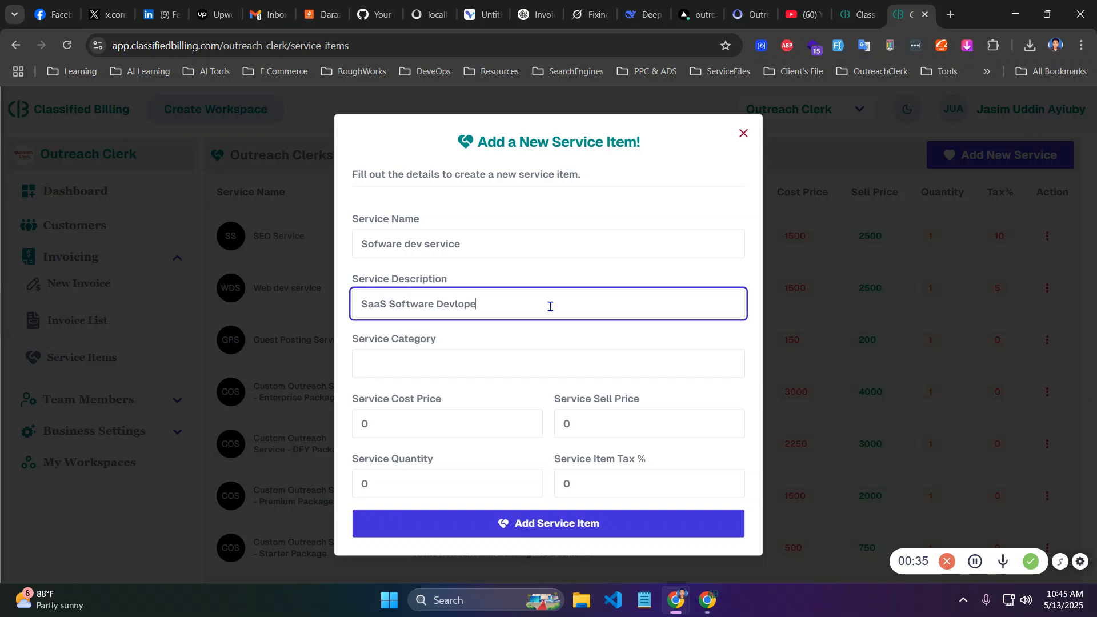
text(ment)
key(Tab)
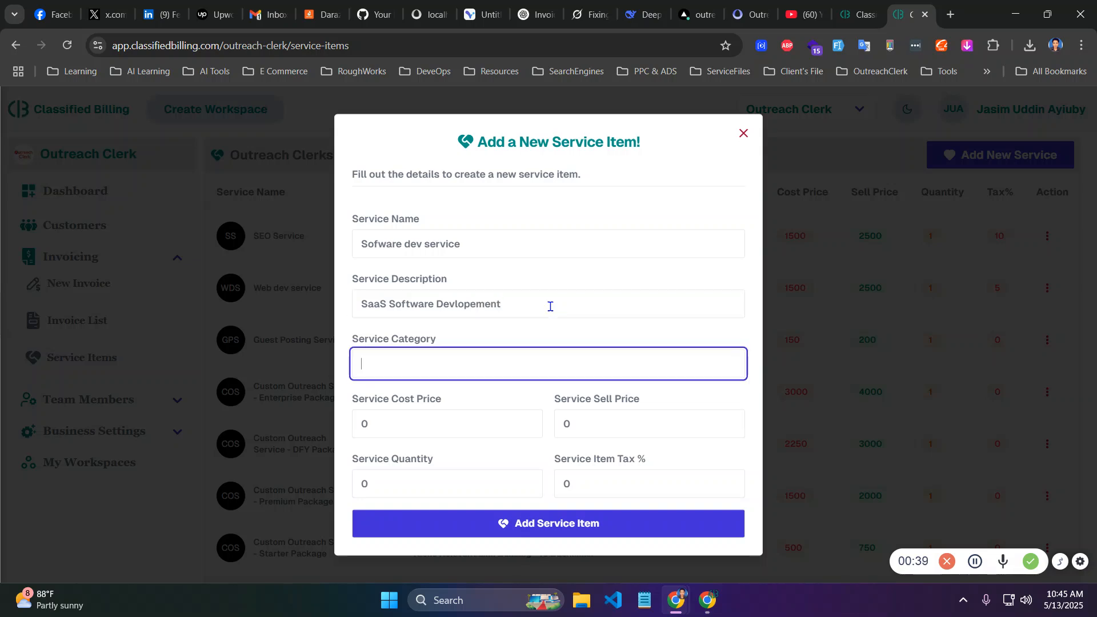
Shorten the service description to "SaaS Software".
click(520, 311)
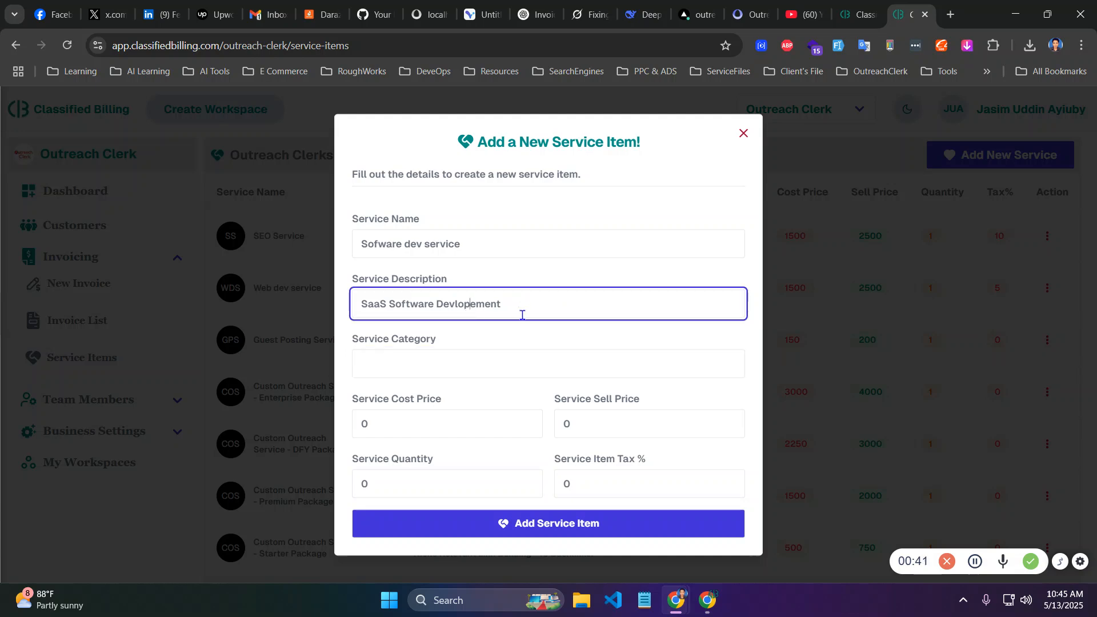
key(Left)
key(Left)
key(Left)
key(Left)
key(BackSpace)
drag(436, 303, 526, 302)
key(BackSpace)
Set the service category to "Web dev".
click(448, 363)
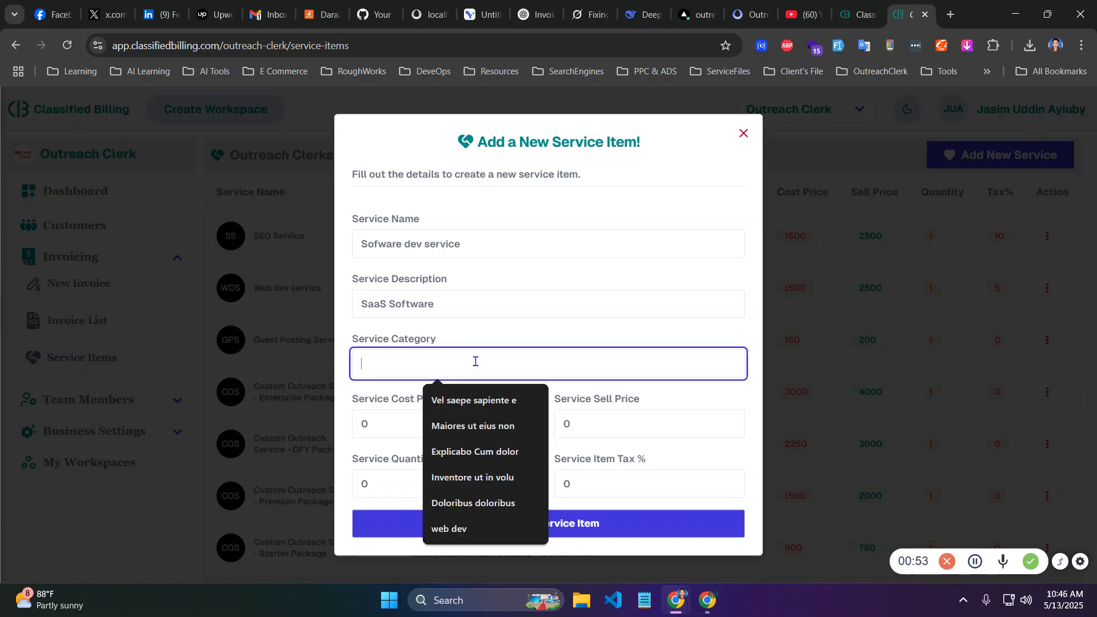
text(Web d)
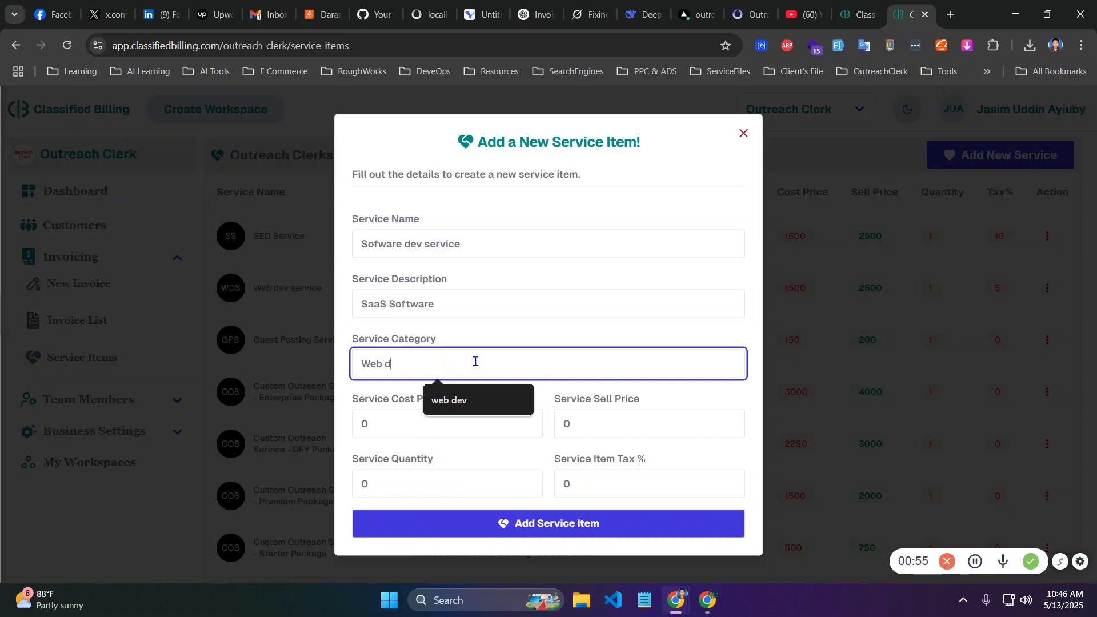
text(ev)
click(631, 389)
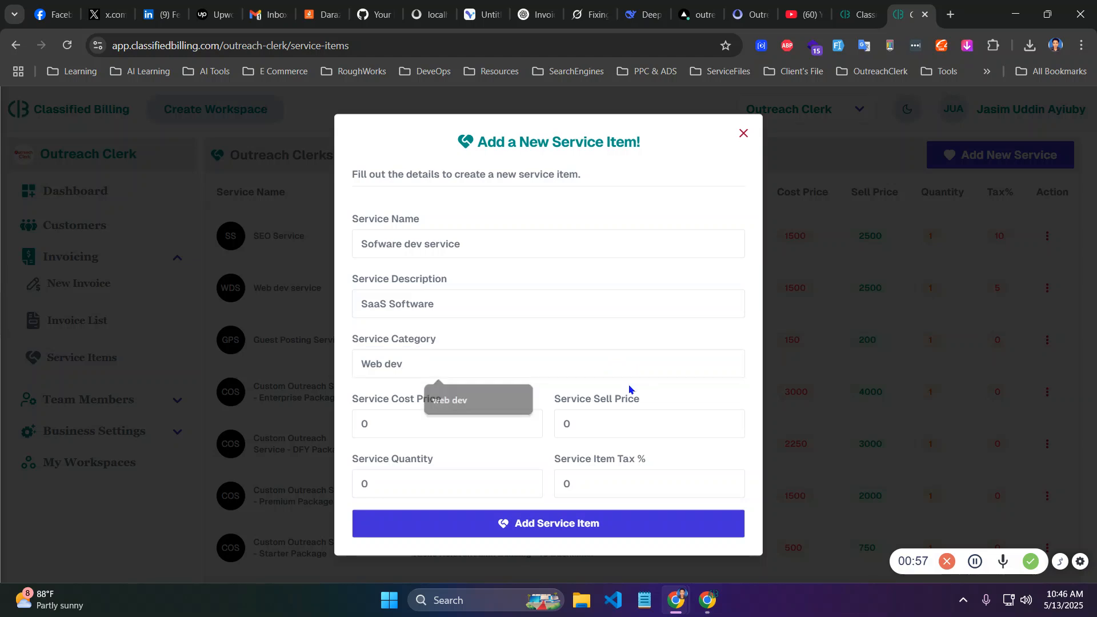
Set the service's cost price to 3000 and its sell price to 4500.
drag(439, 419, 318, 426)
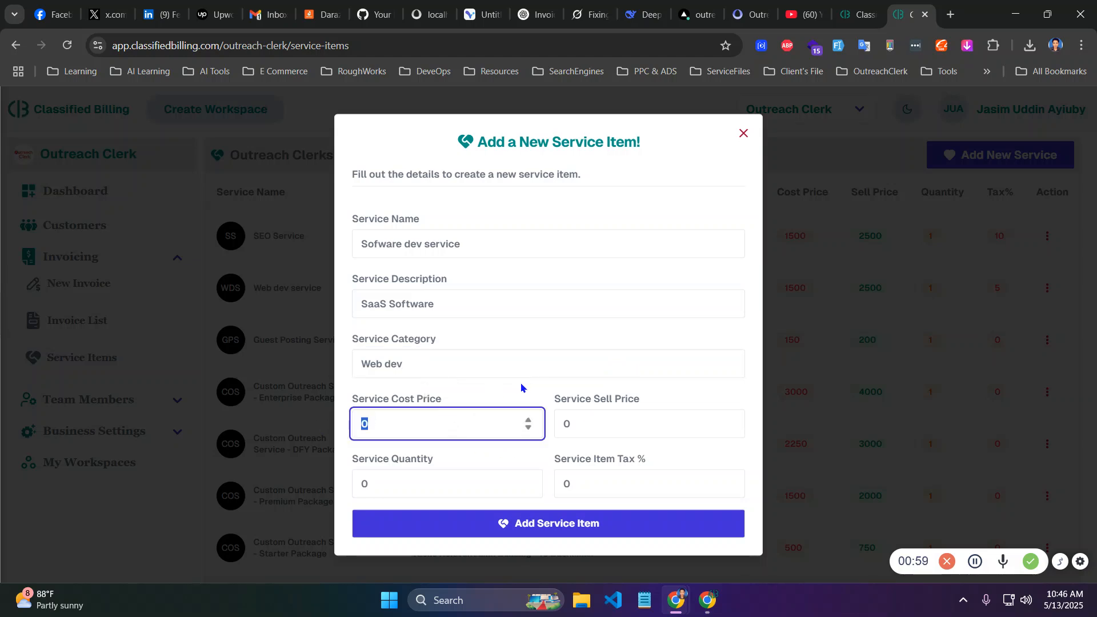
text(3000)
drag(602, 420, 565, 428)
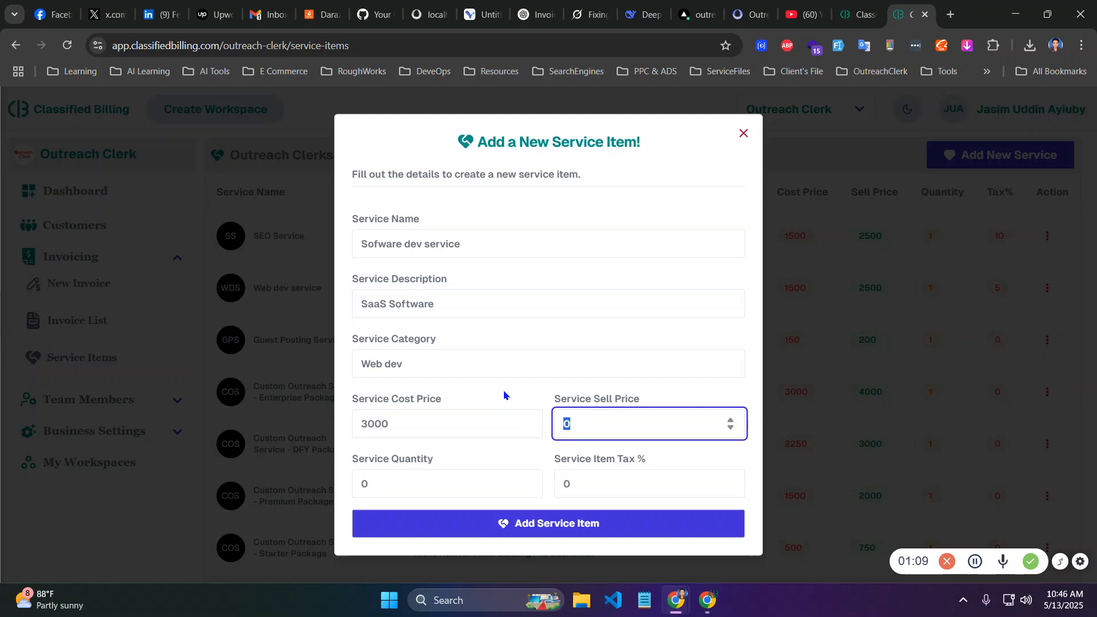
text(4500)
Set the service quantity to 1 and the item tax to 5%, and add the service item.
click(407, 477)
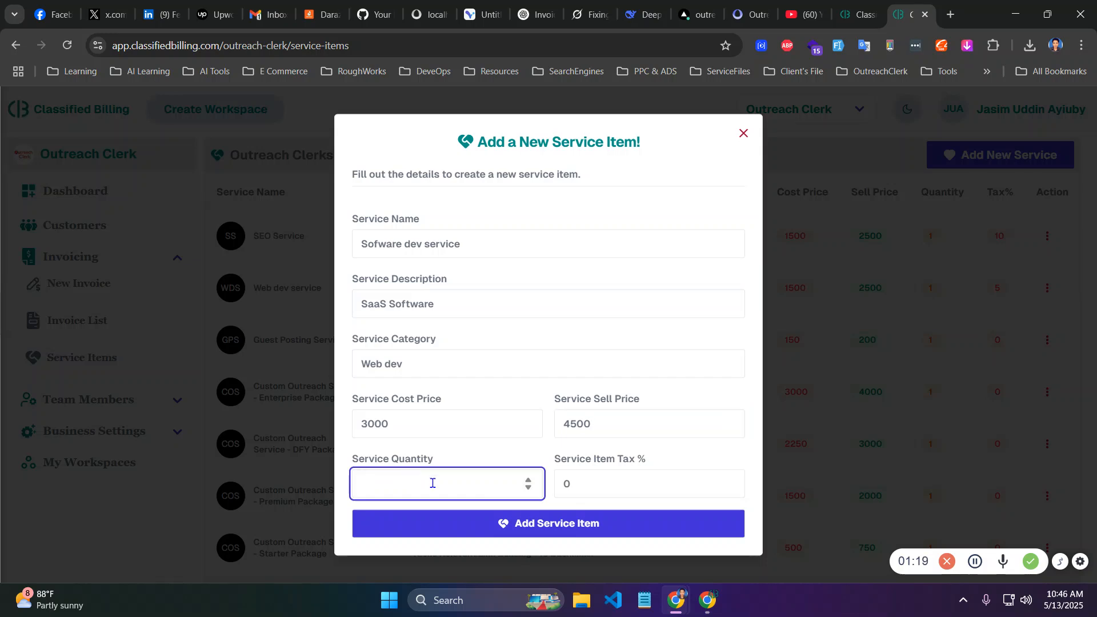
text(1)
key(Tab)
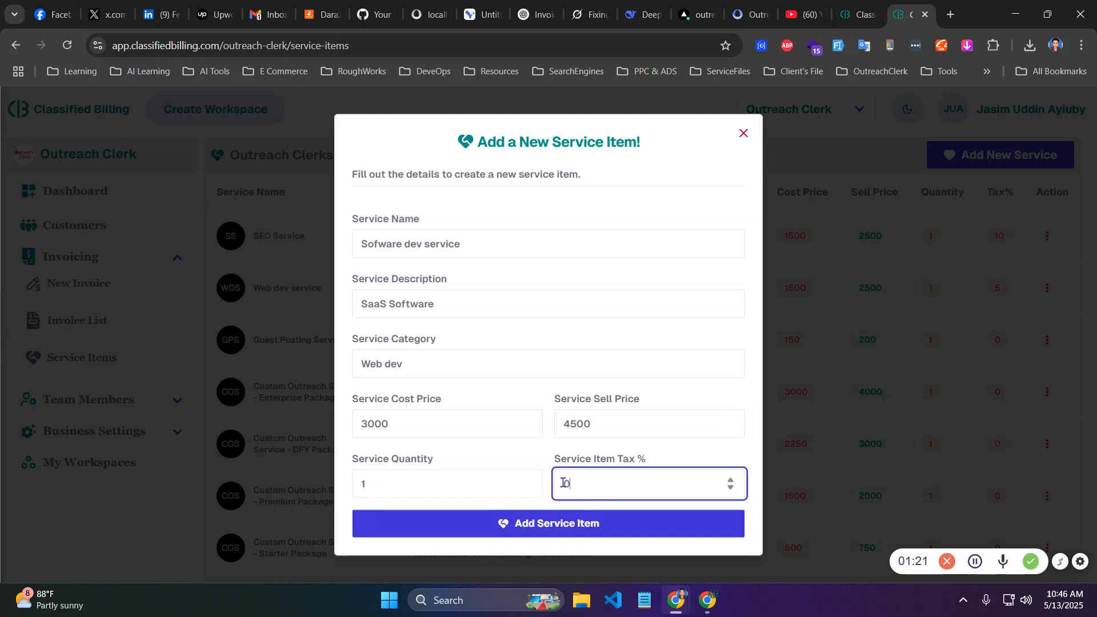
text(5)
click(498, 522)
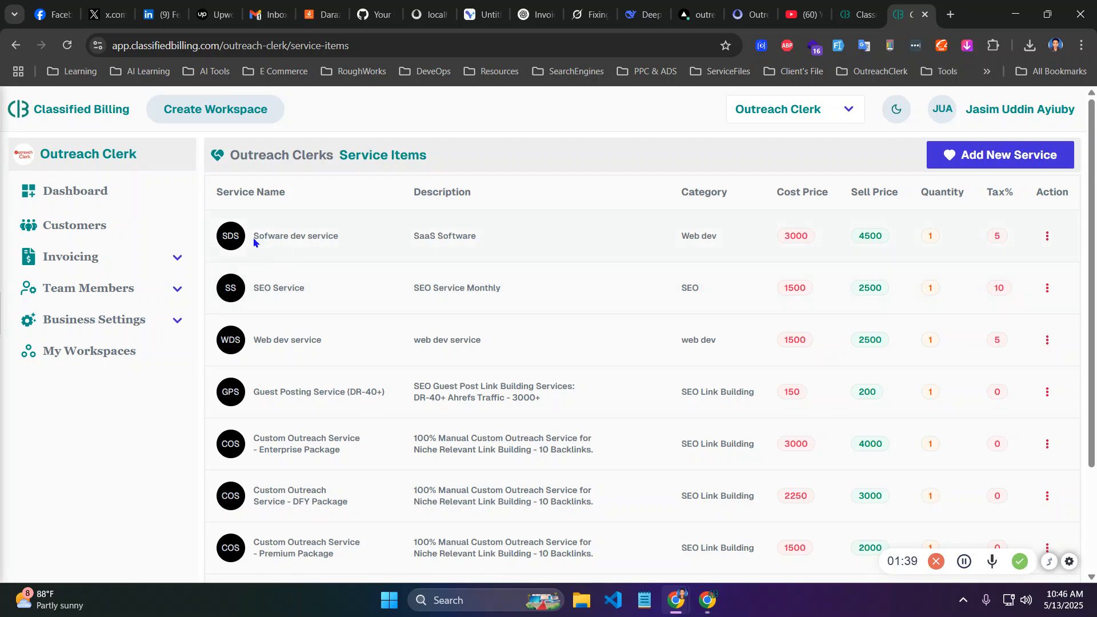
Check the new service's entry in the service items list and start a new invoice.
drag(252, 241, 360, 237)
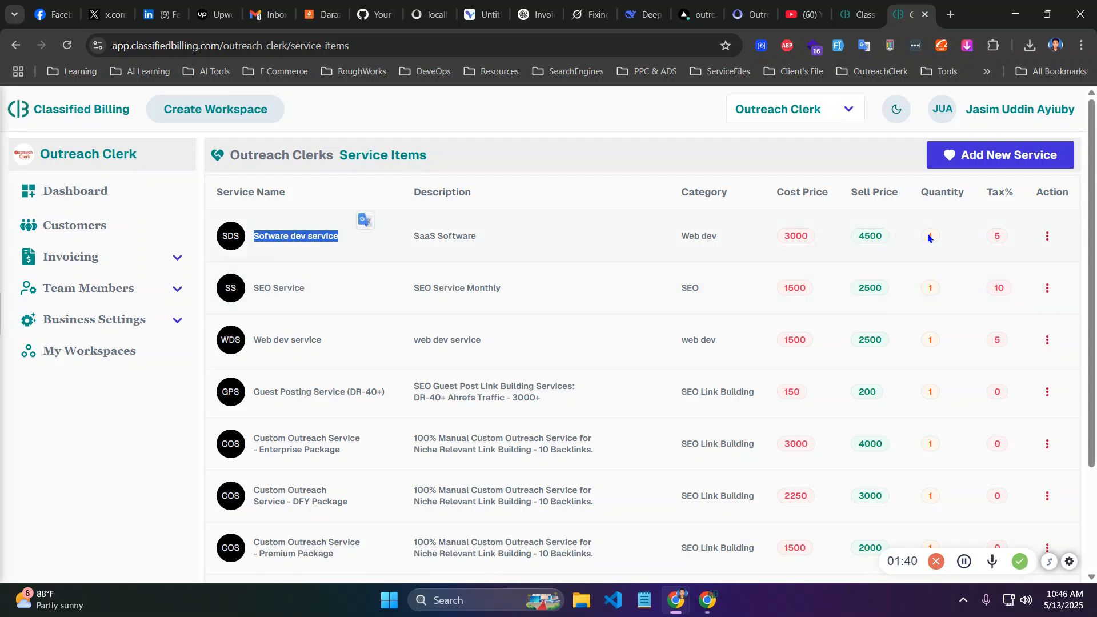
click(609, 278)
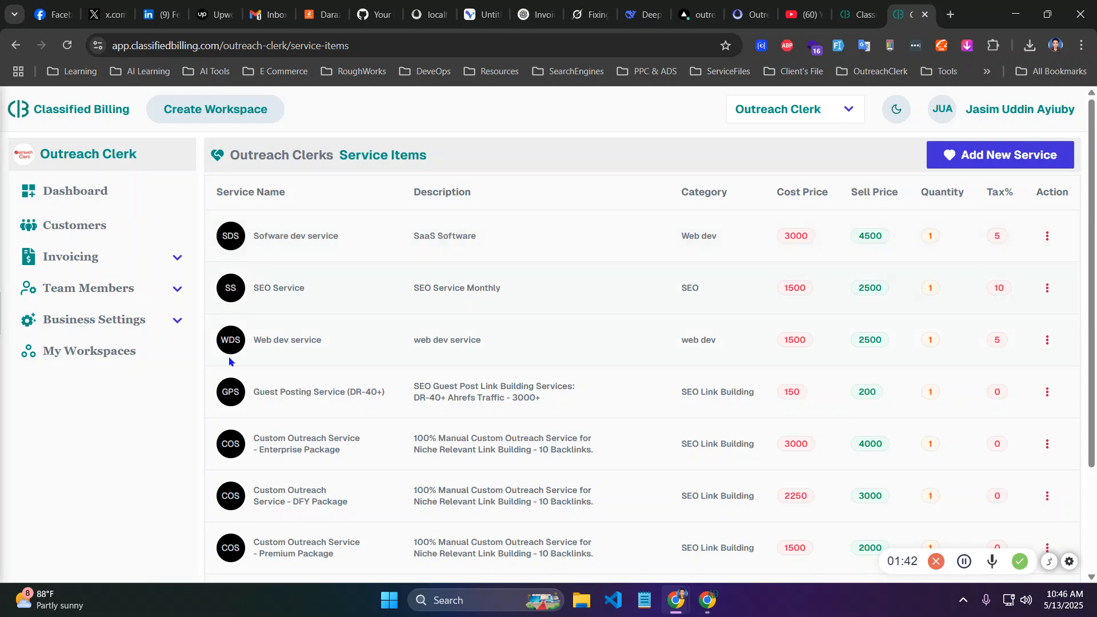
click(100, 260)
click(87, 286)
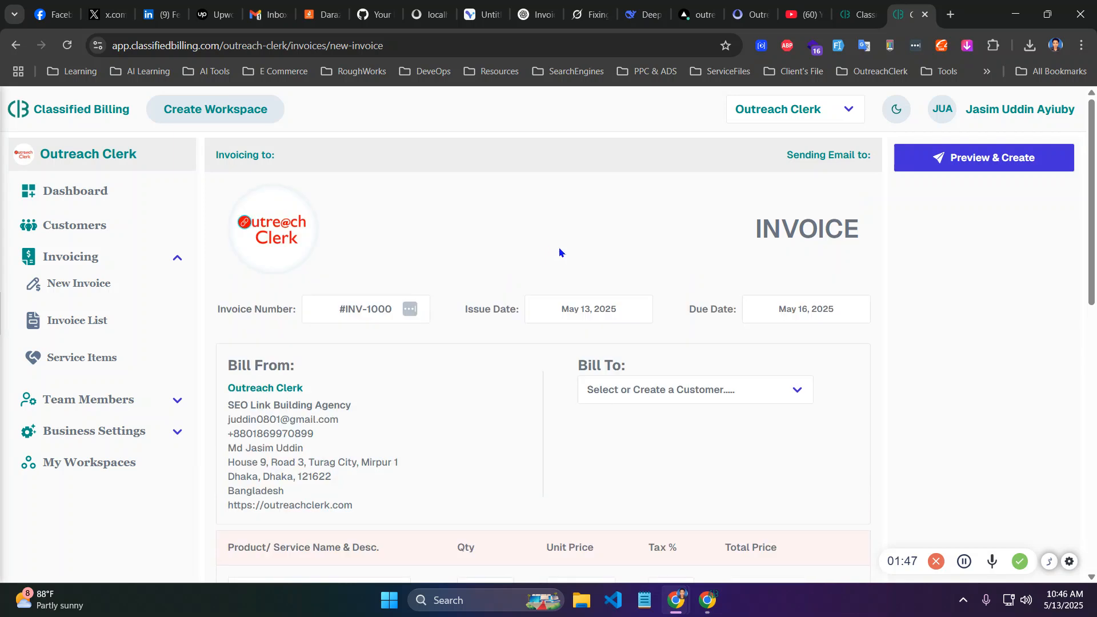
Bill the invoice to the existing customer Flores and Baldwin Inc.
drag(330, 310, 397, 317)
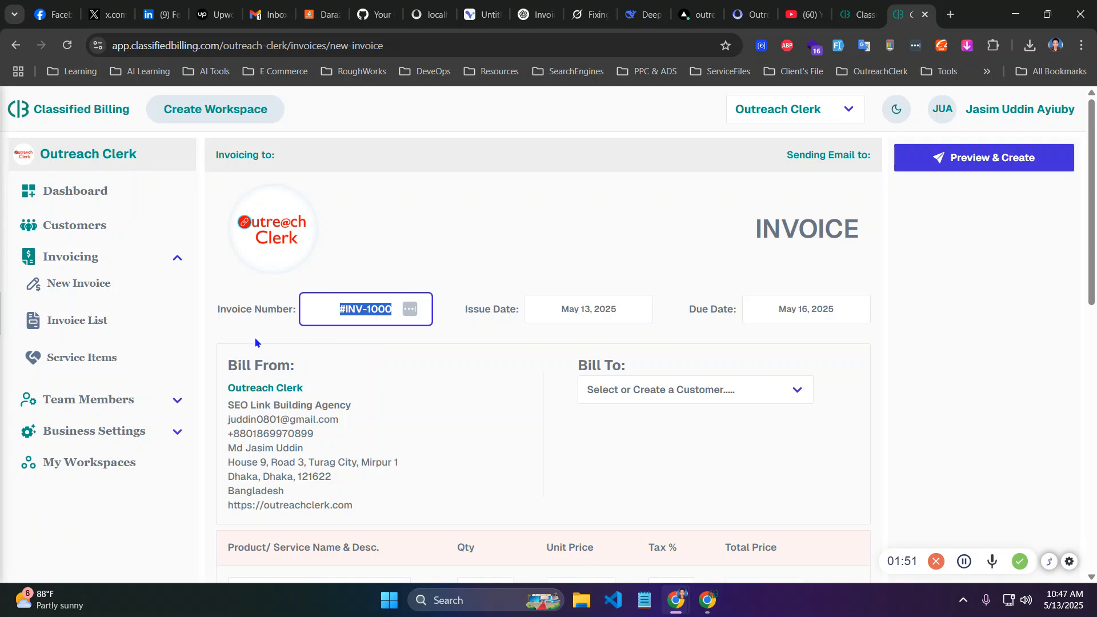
click(465, 355)
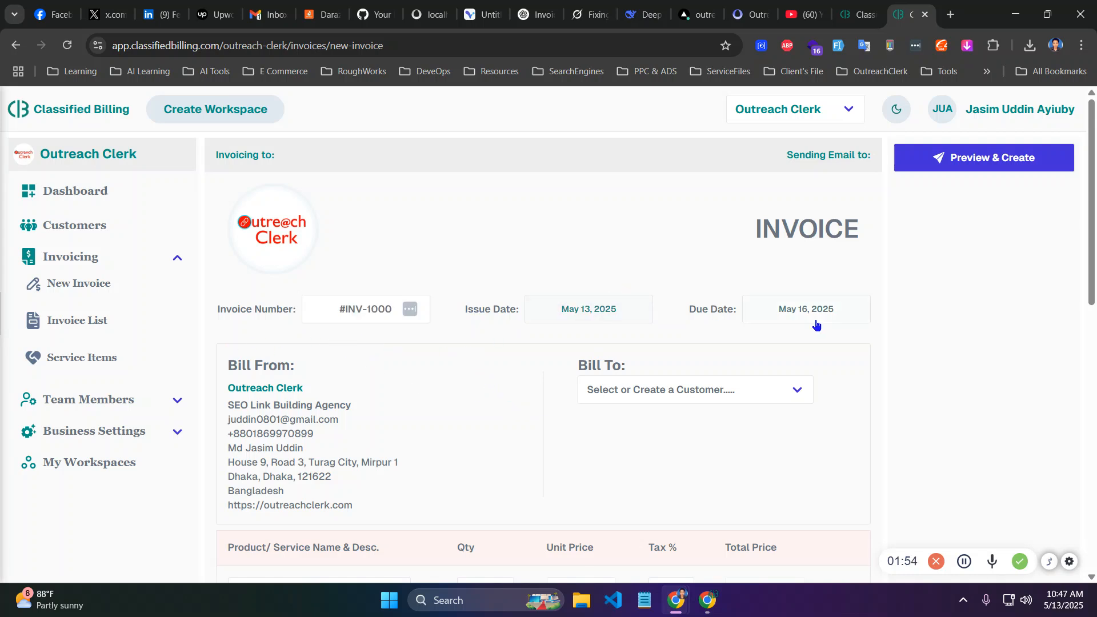
scroll(654, 262, down, 3)
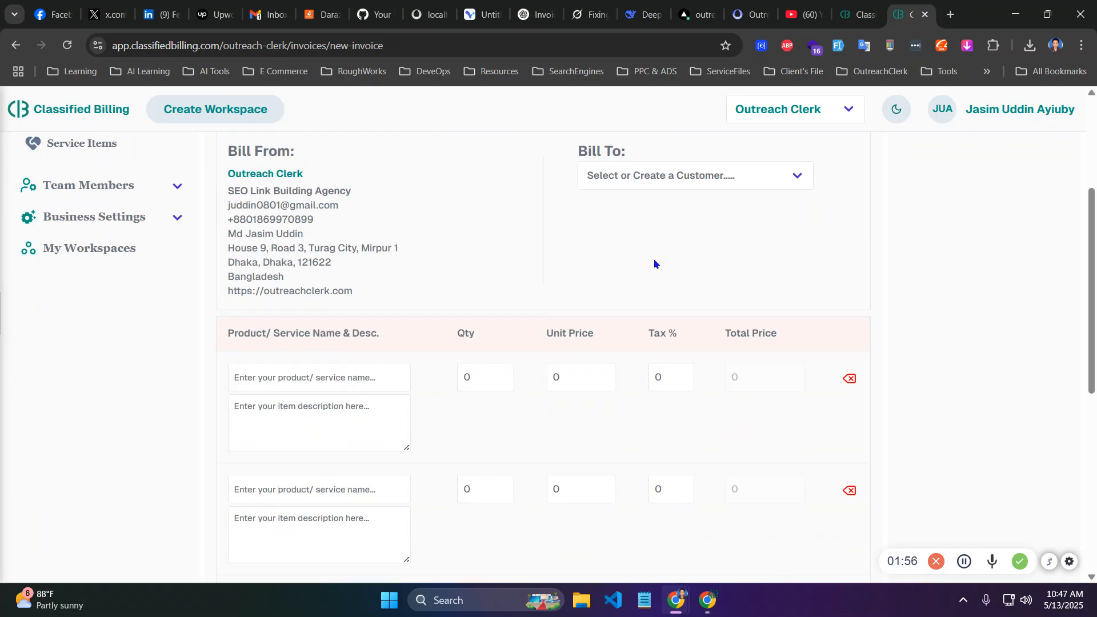
scroll(676, 235, up, 1)
click(676, 247)
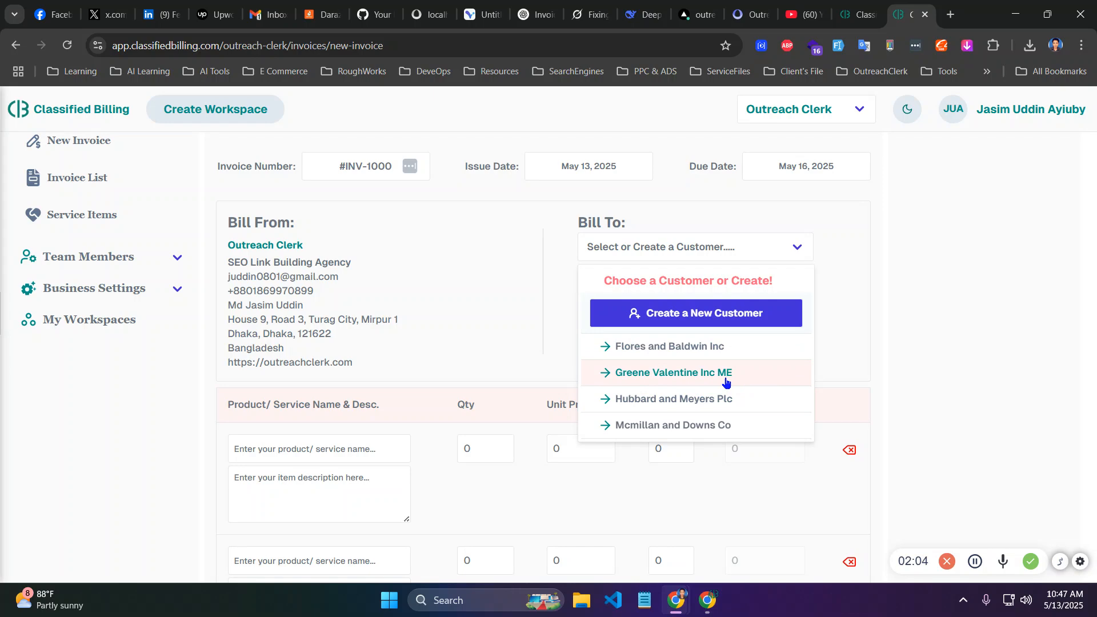
click(666, 348)
Delete the browser's saved autofill suggestions that cover the service list in the first invoice line's name field.
scroll(451, 314, down, 3)
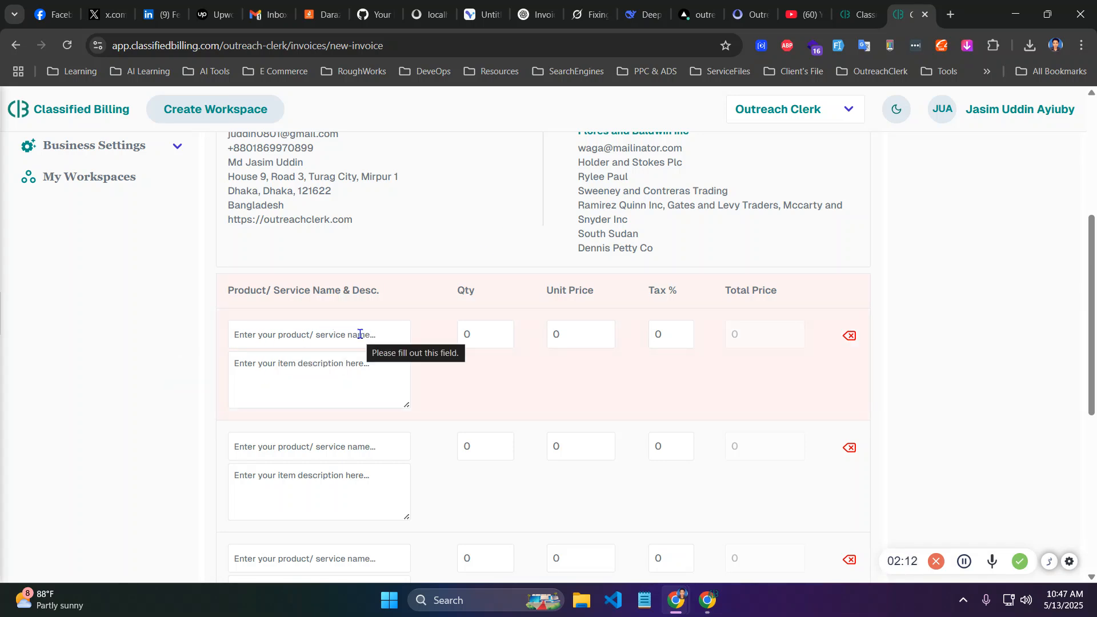
click(307, 331)
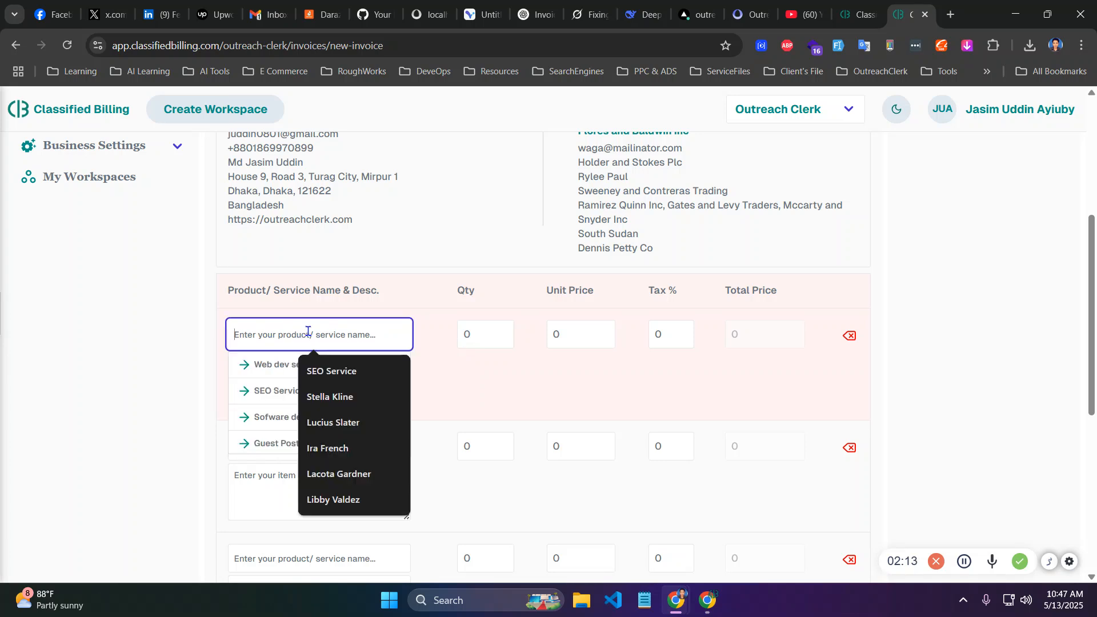
click(394, 372)
click(394, 371)
click(395, 372)
click(394, 372)
click(394, 371)
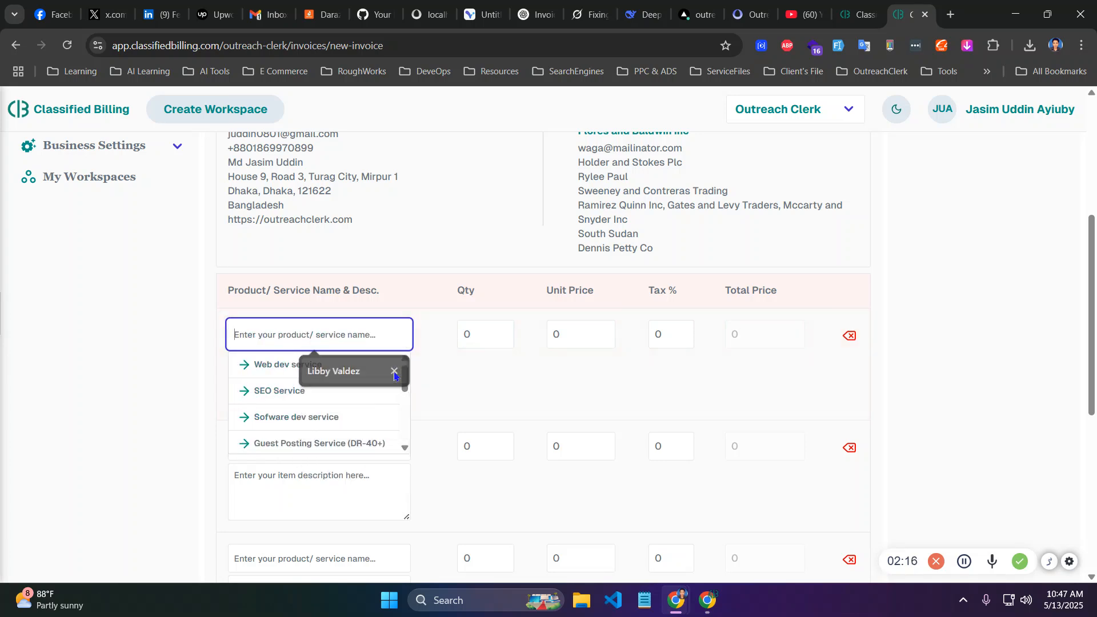
click(394, 371)
Look through the saved services offered for the first invoice line and view the form for creating a new service.
scroll(322, 391, down, 5)
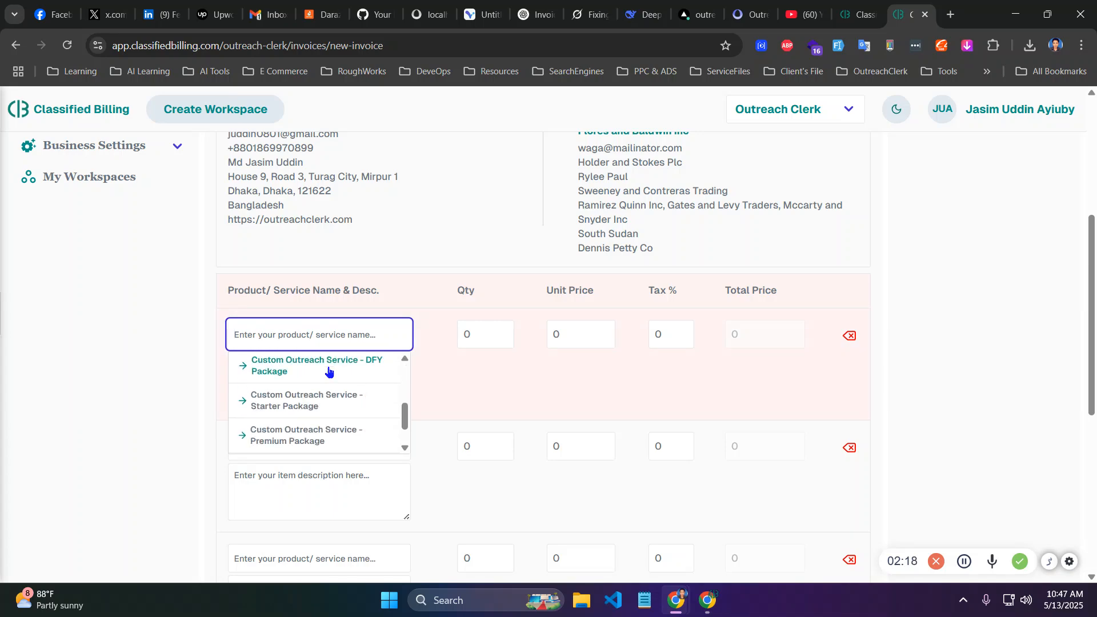
scroll(253, 395, up, 6)
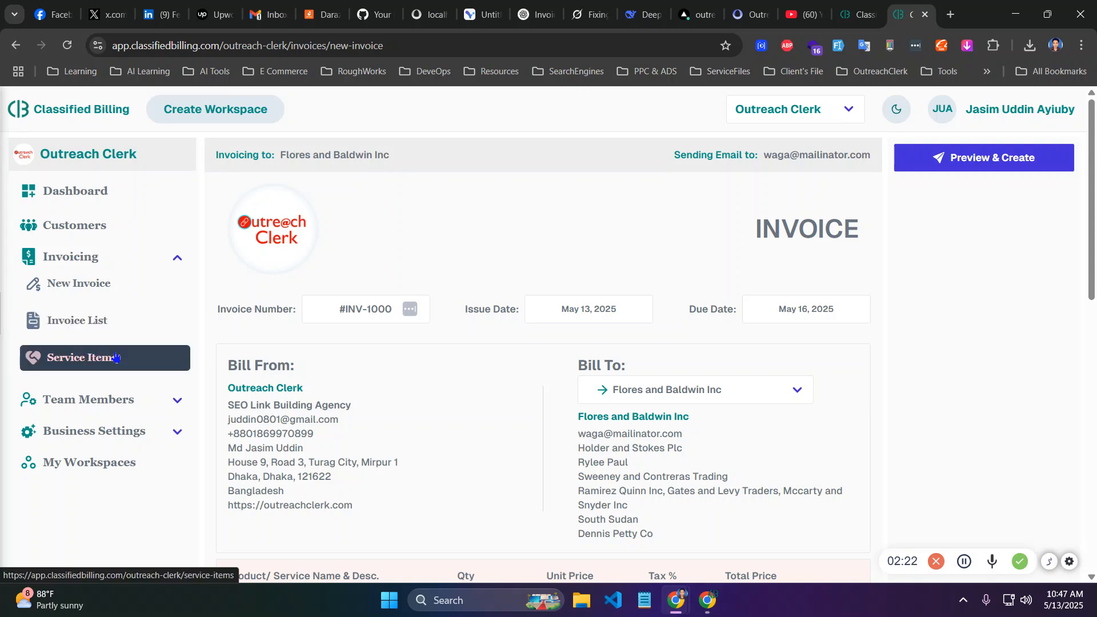
scroll(118, 367, down, 6)
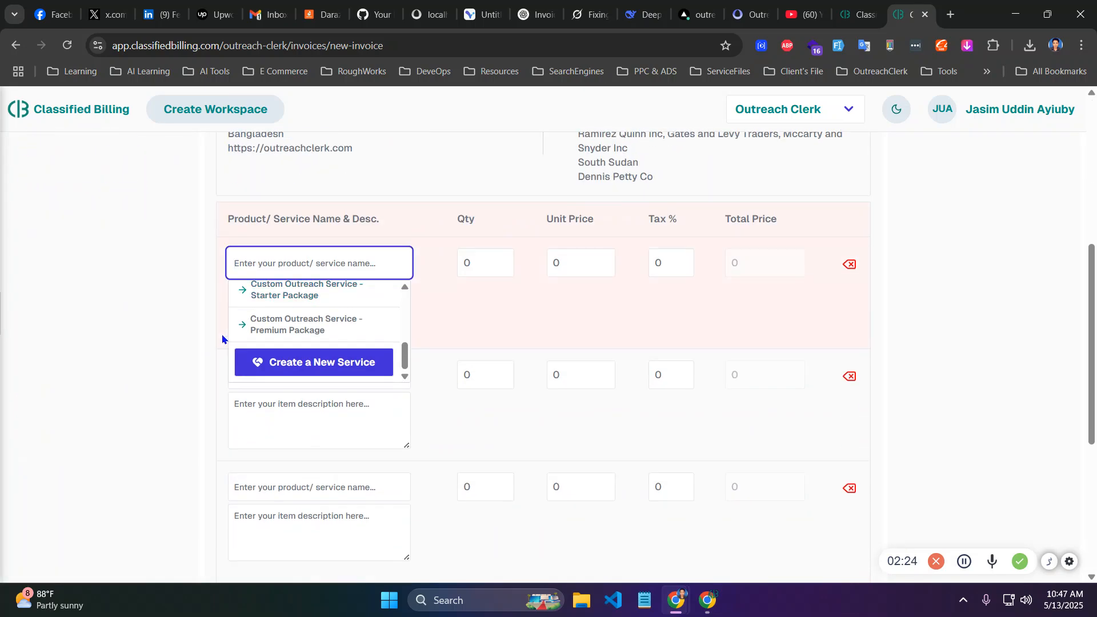
scroll(420, 331, up, 1)
scroll(422, 320, down, 1)
scroll(389, 337, up, 3)
scroll(403, 309, down, 3)
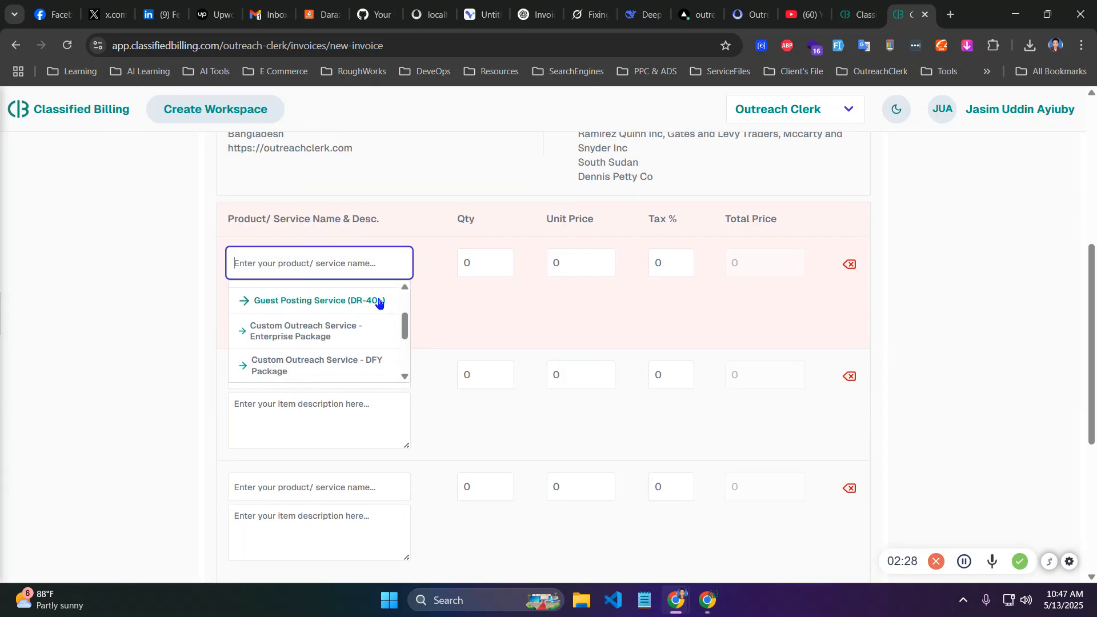
scroll(320, 322, up, 5)
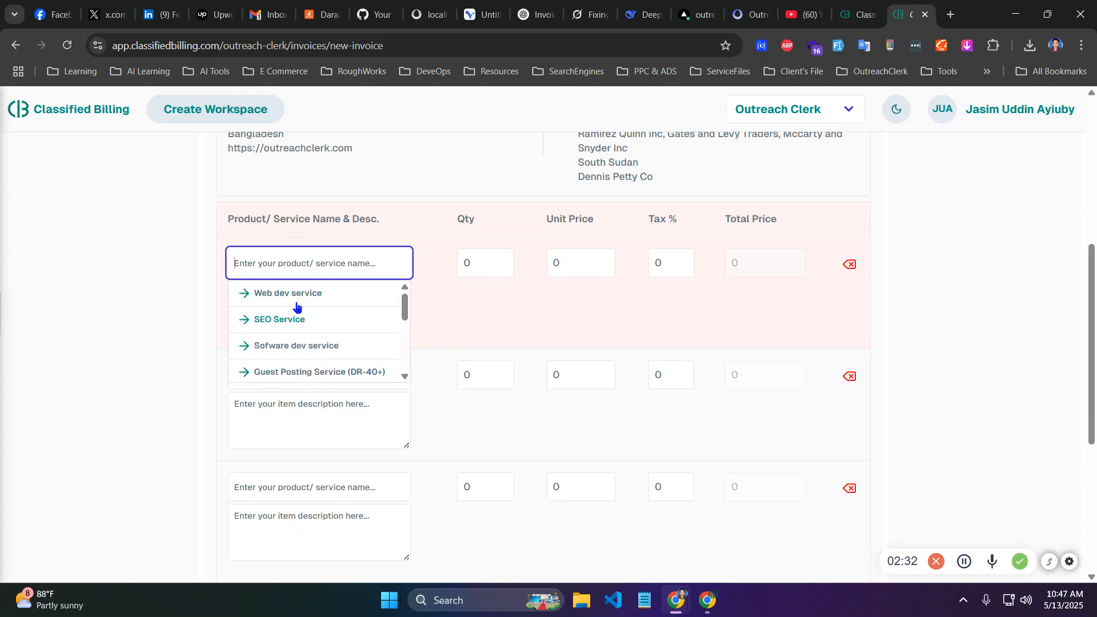
drag(406, 306, 404, 357)
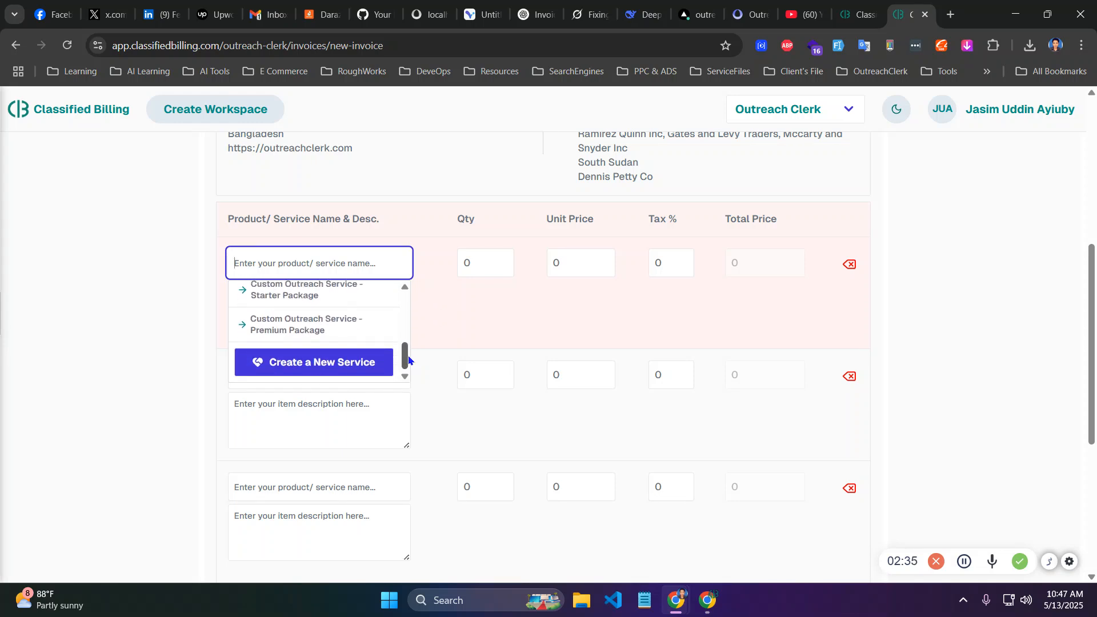
click(286, 369)
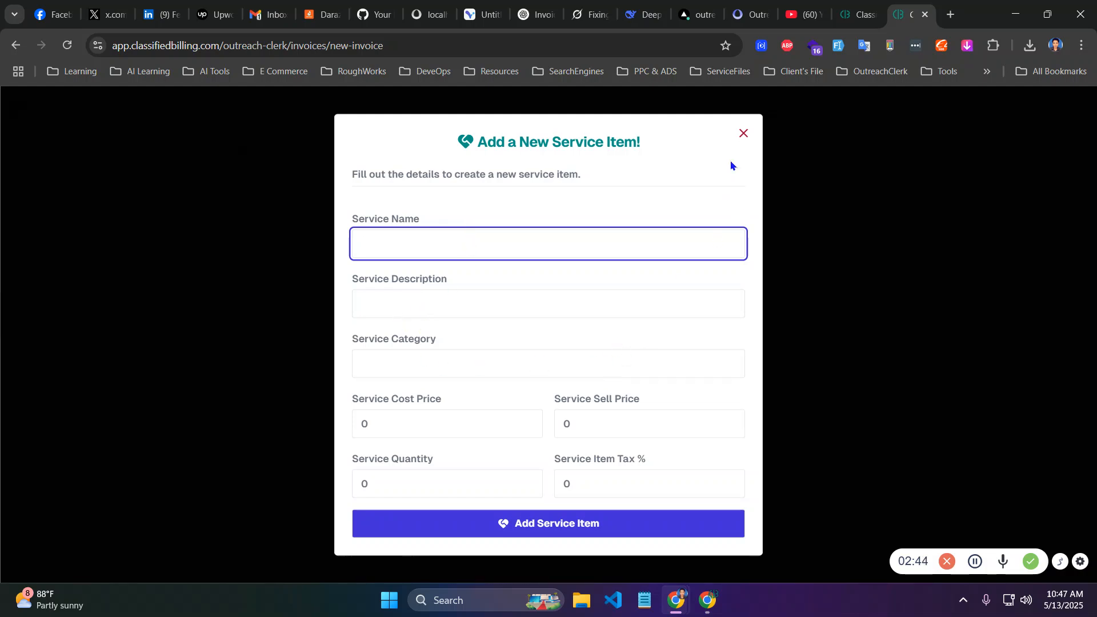
click(742, 134)
Close the new service form and fill the first invoice line with the saved SEO Service.
scroll(423, 365, up, 1)
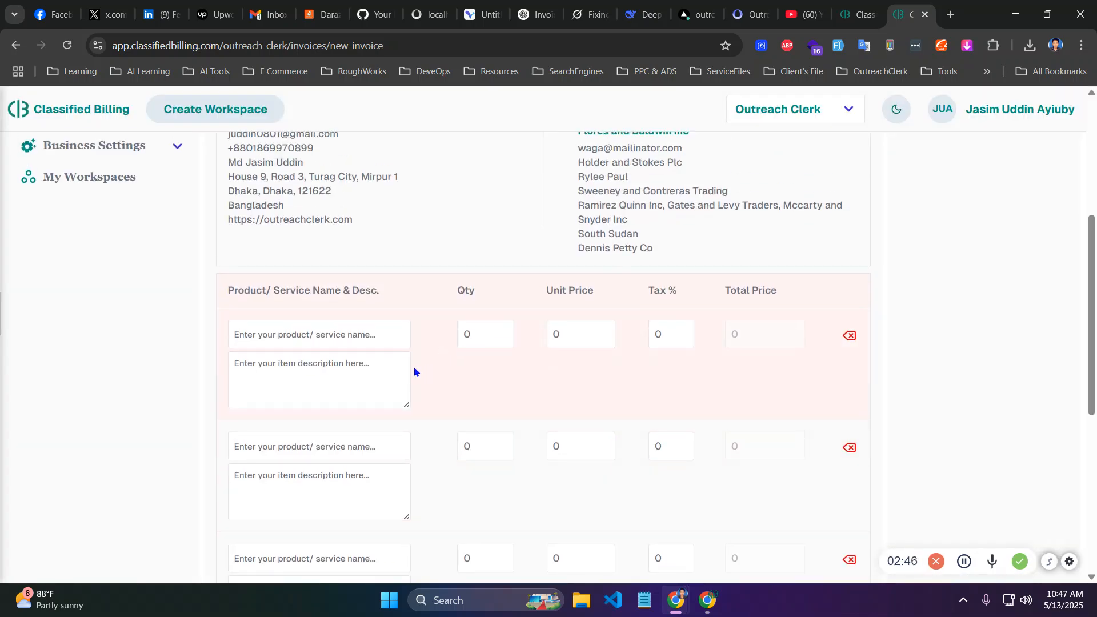
click(356, 335)
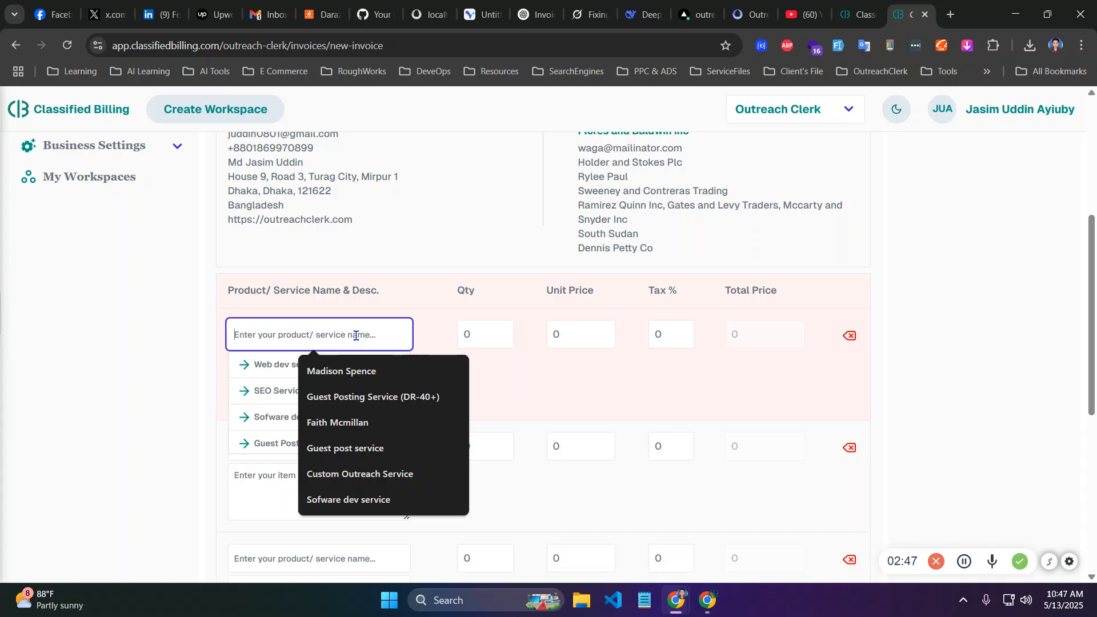
click(266, 421)
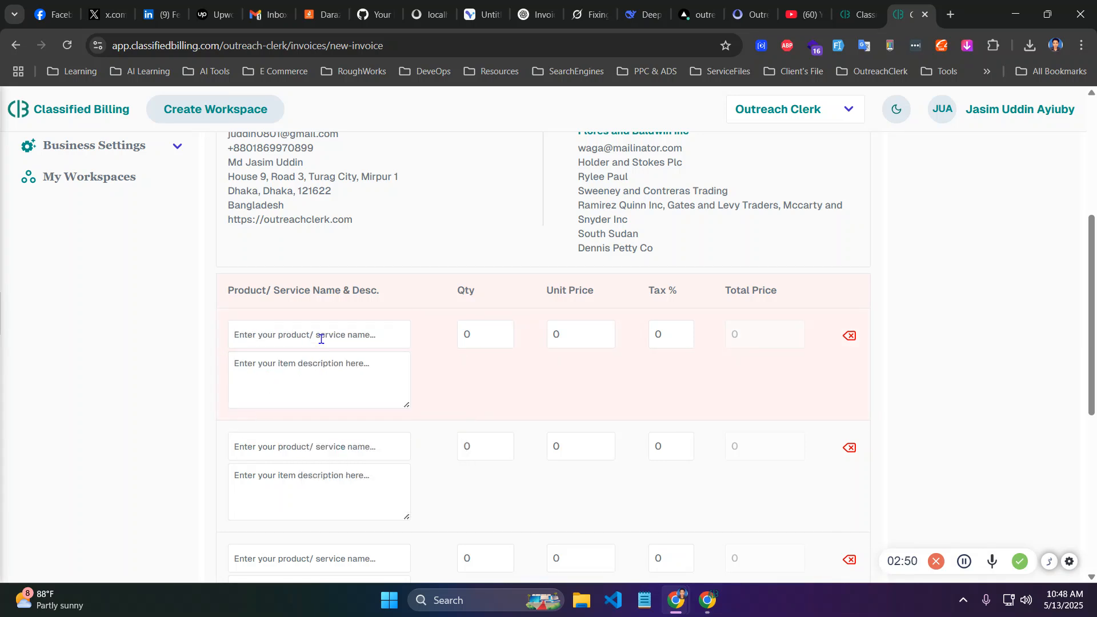
click(320, 339)
click(269, 392)
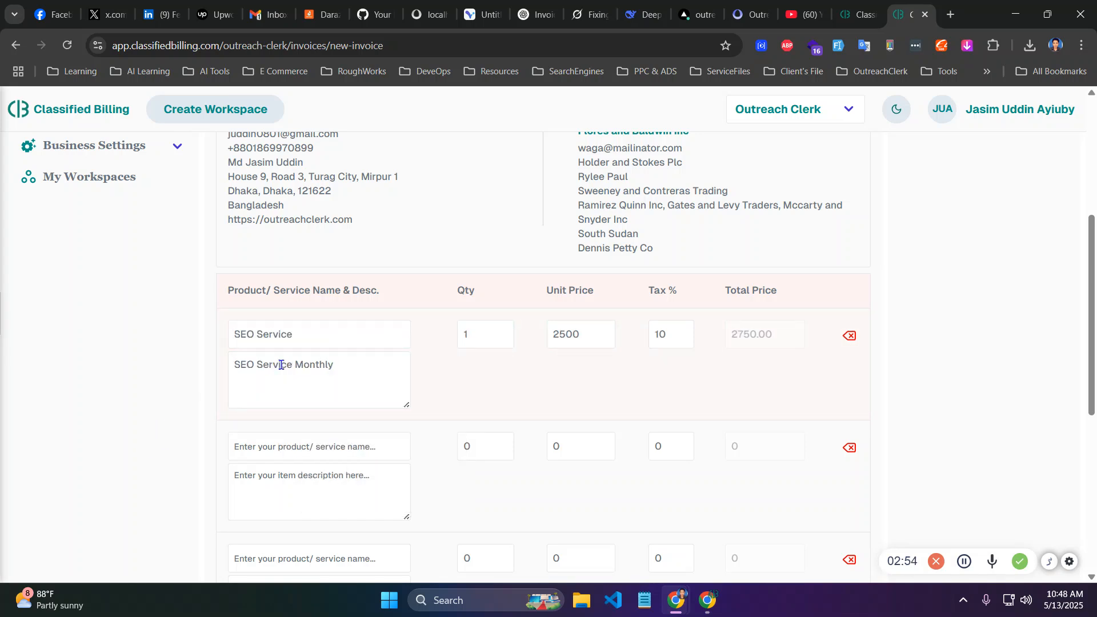
Set the SEO Service line's quantity to 3 and its unit price to 2498.
click(503, 331)
click(503, 332)
click(591, 396)
click(603, 340)
click(603, 340)
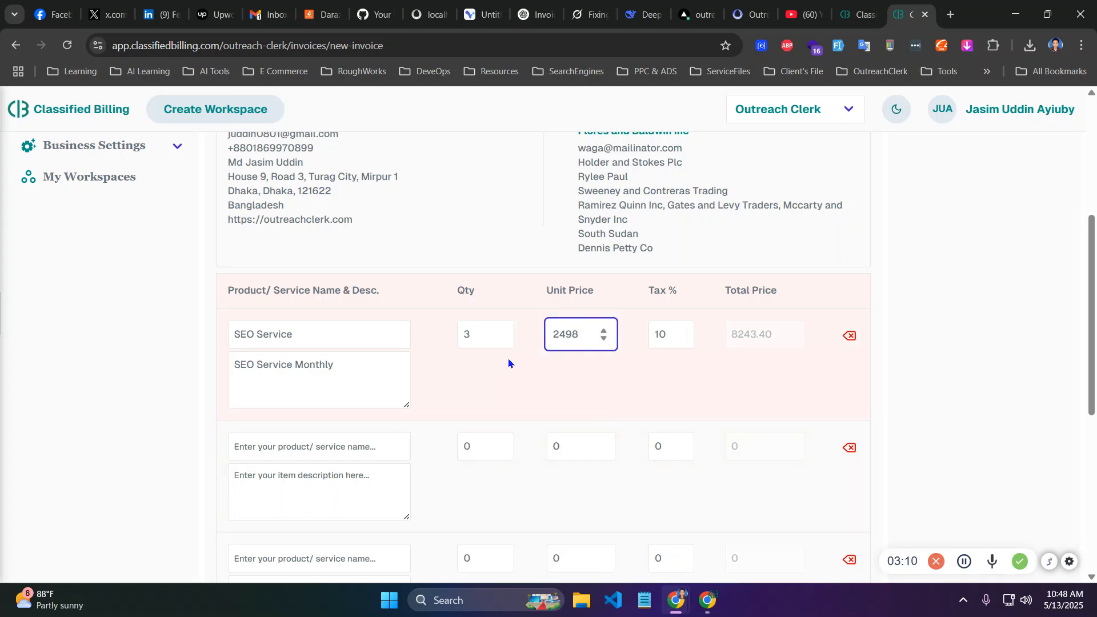
Delete the browser's saved autofill suggestions that cover the service list in the second invoice line's name field.
scroll(436, 341, down, 1)
scroll(253, 345, down, 1)
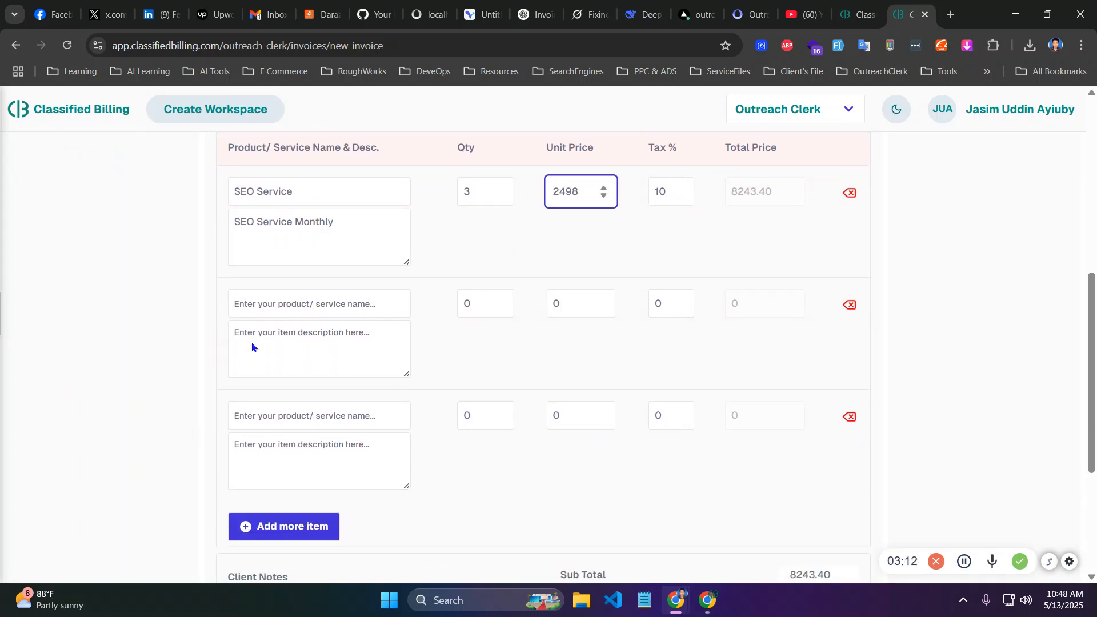
click(312, 301)
click(453, 340)
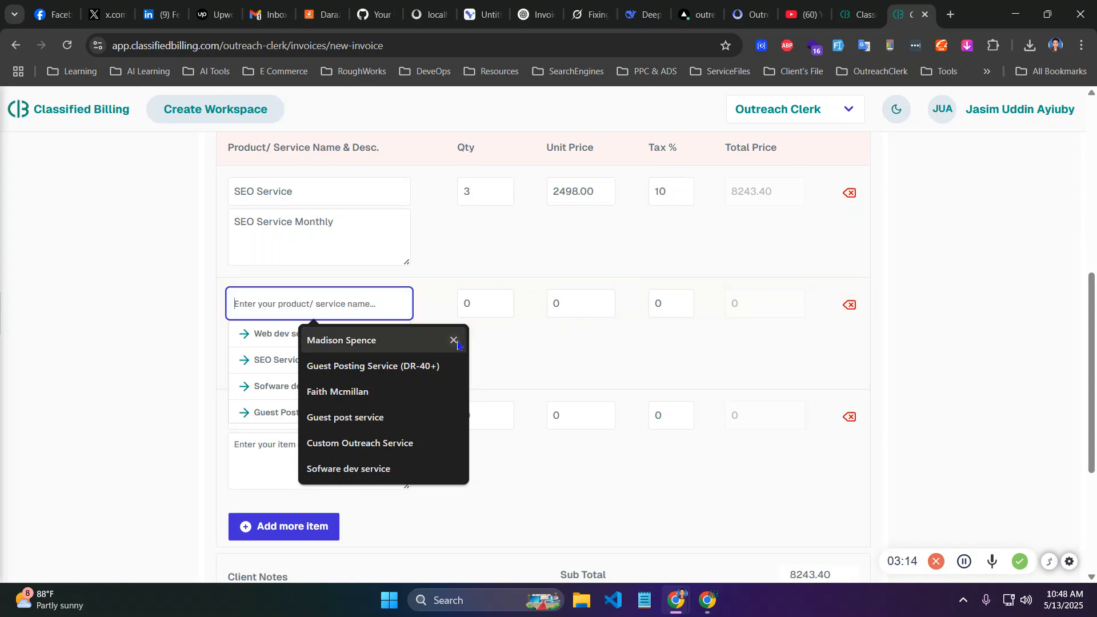
click(379, 309)
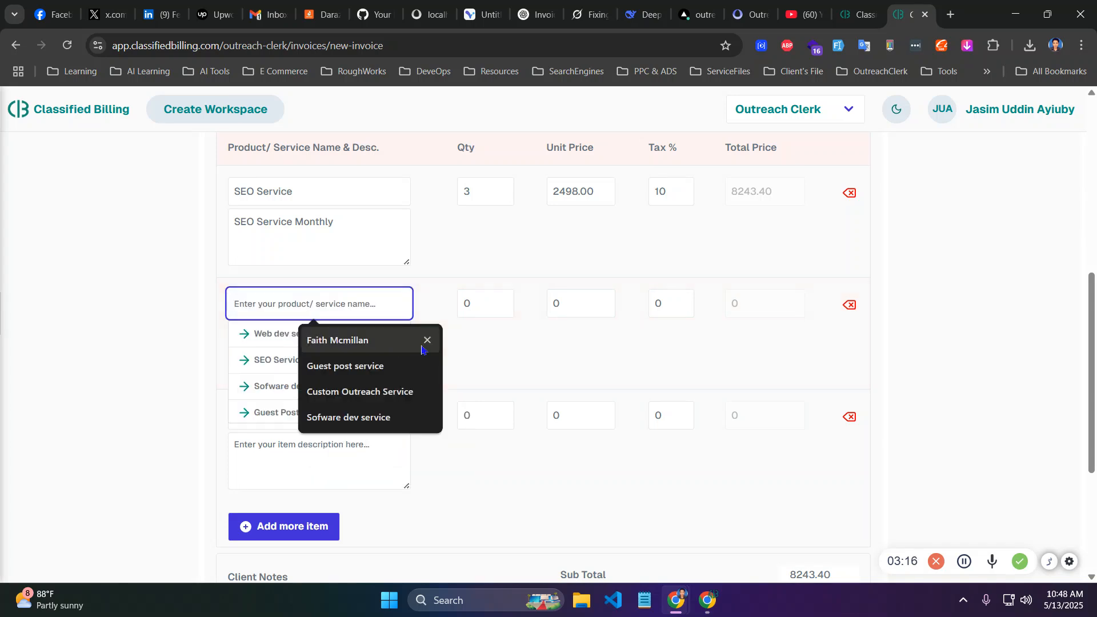
click(428, 341)
click(428, 342)
click(428, 342)
click(428, 342)
click(386, 312)
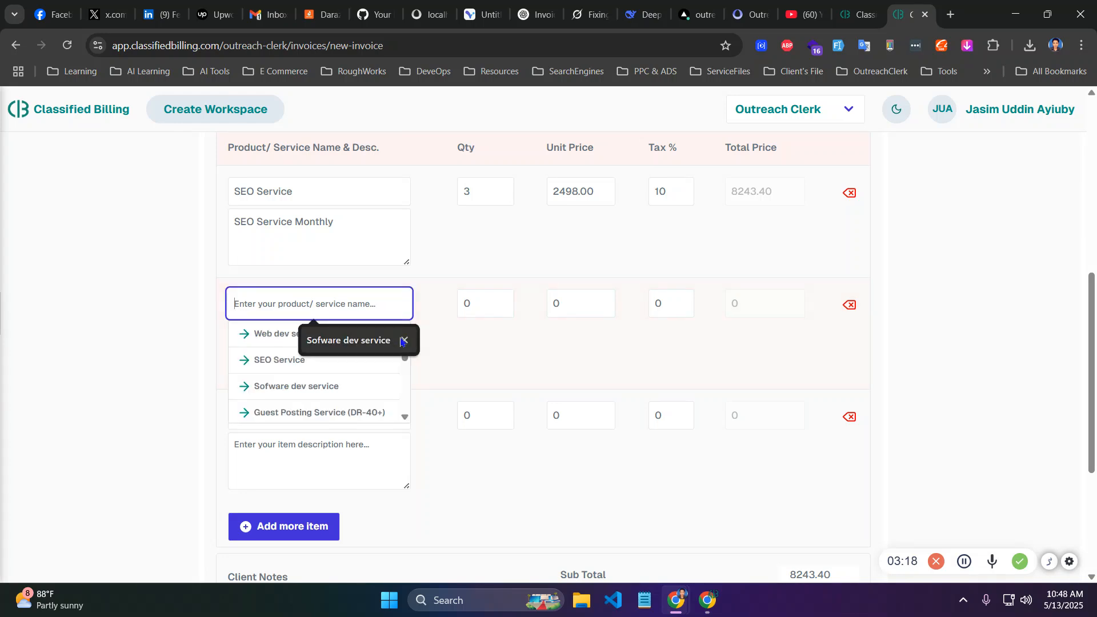
click(406, 341)
click(423, 344)
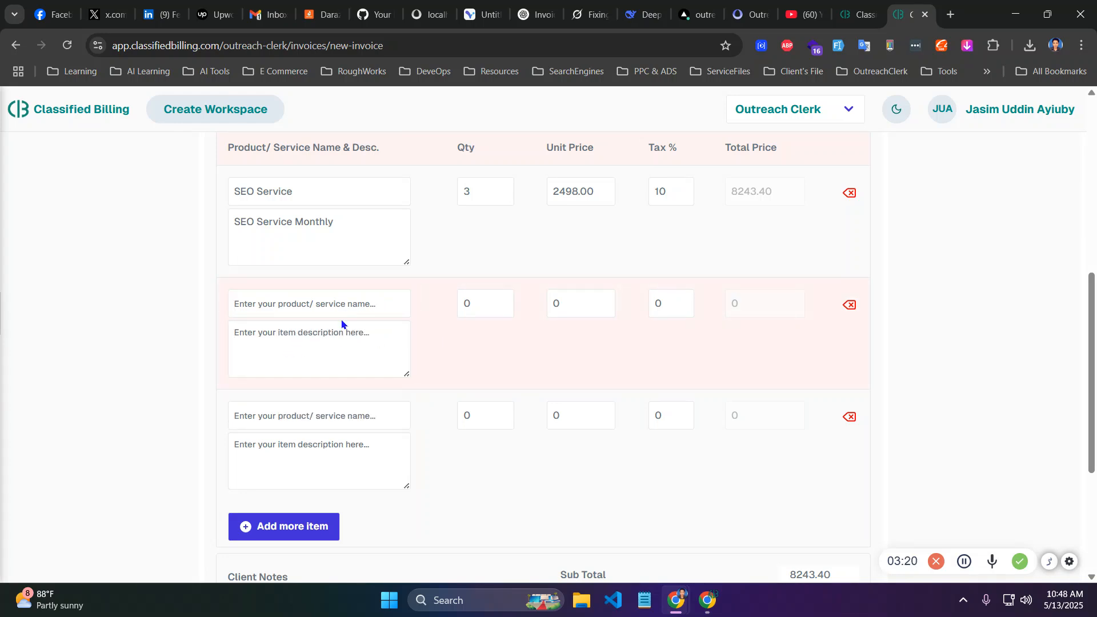
Look through the saved services offered for the second invoice line, including the option to create a new service.
click(327, 304)
scroll(314, 342, down, 5)
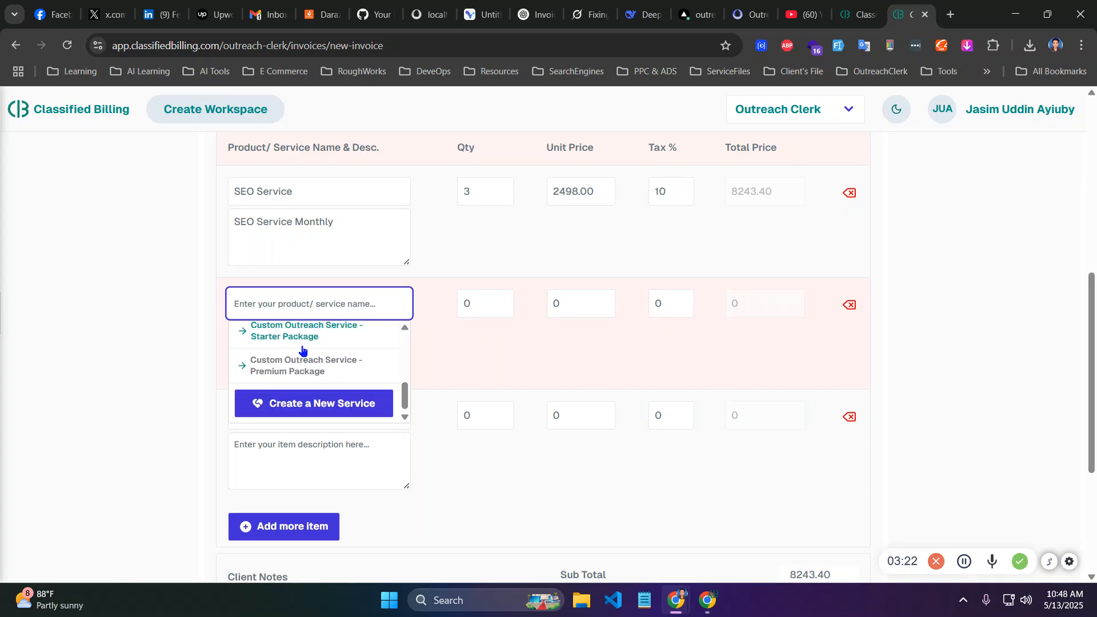
scroll(301, 362, up, 5)
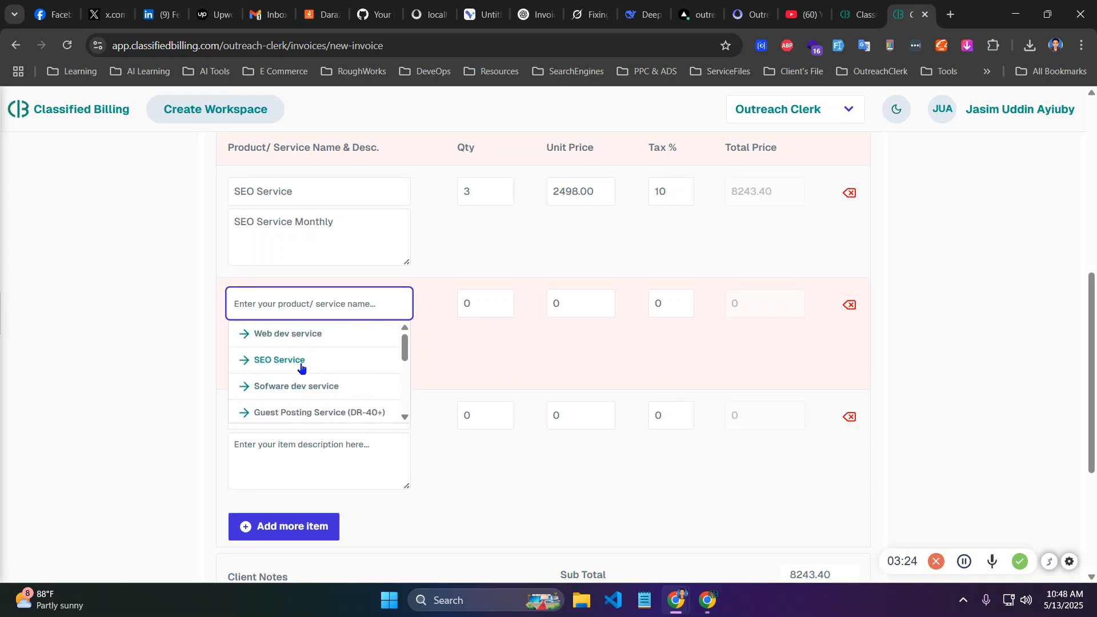
scroll(305, 357, down, 2)
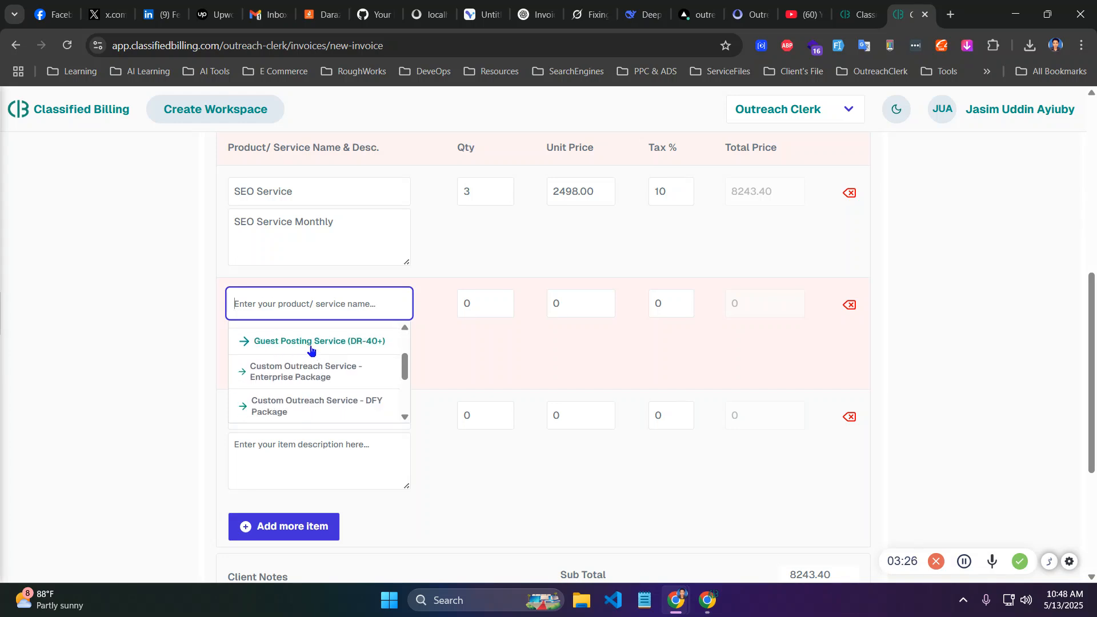
scroll(310, 349, down, 2)
click(434, 345)
Name the second invoice line "Accounting service" and describe it as "Online accounting service".
click(275, 309)
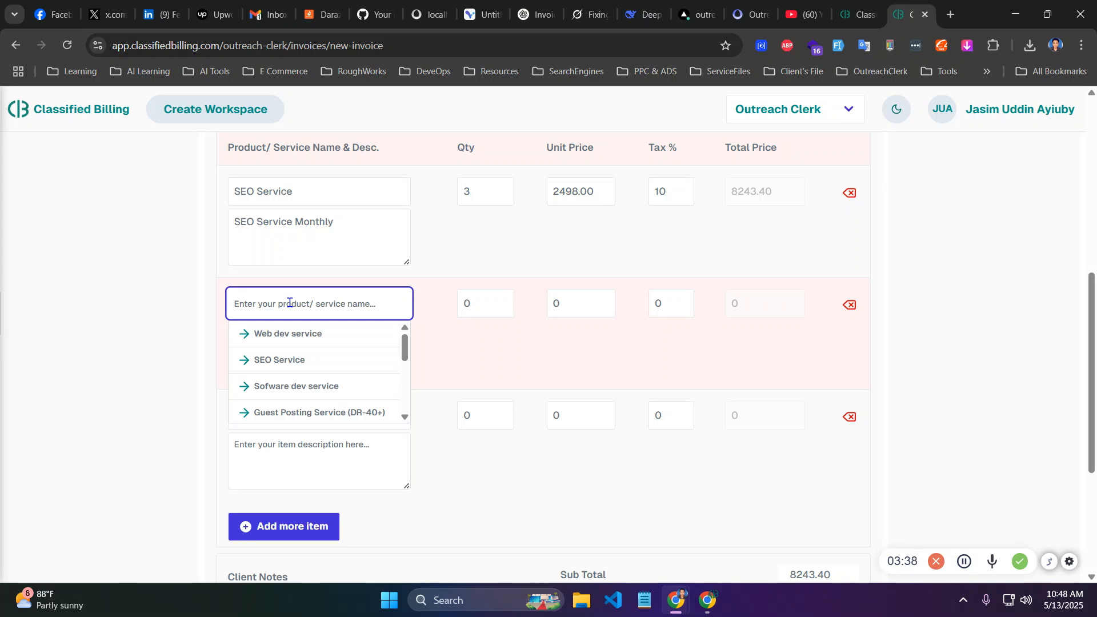
text(Accounting service)
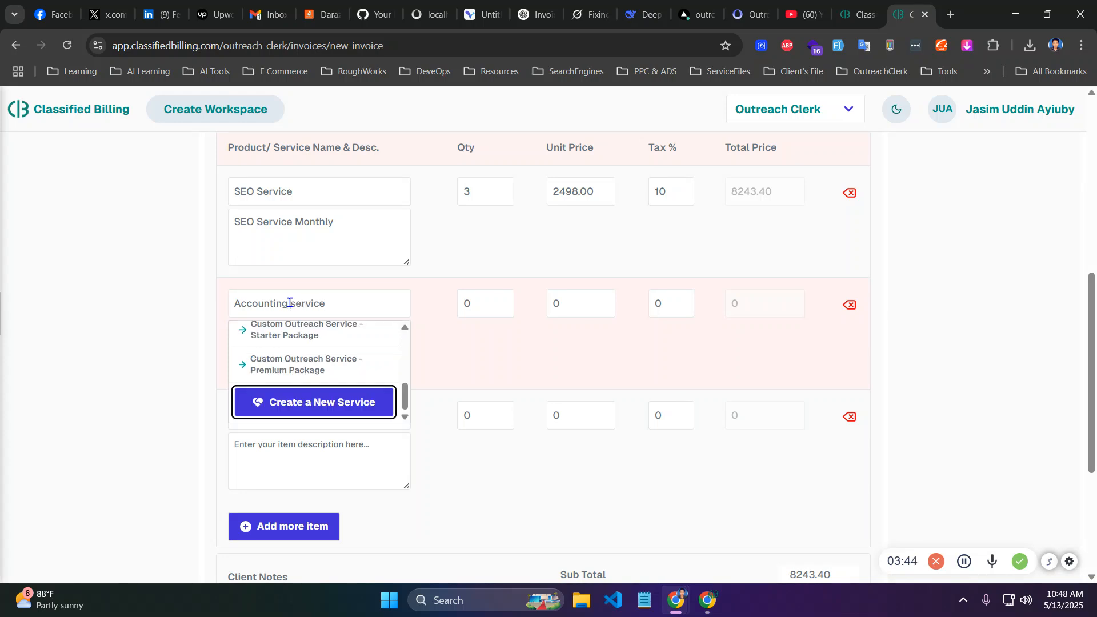
key(Tab)
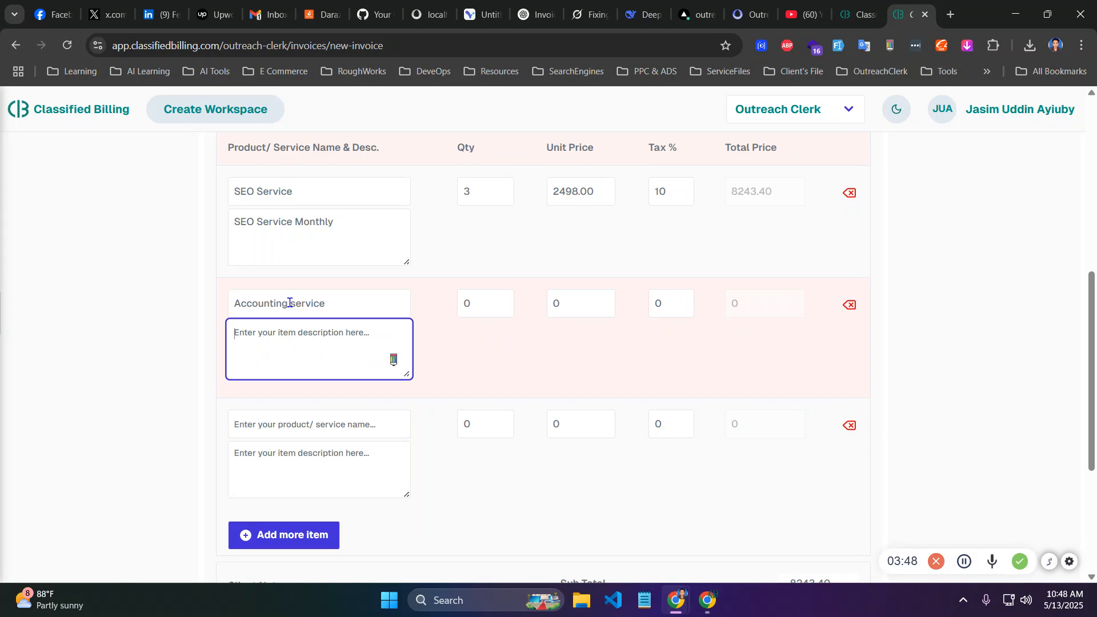
text(Online)
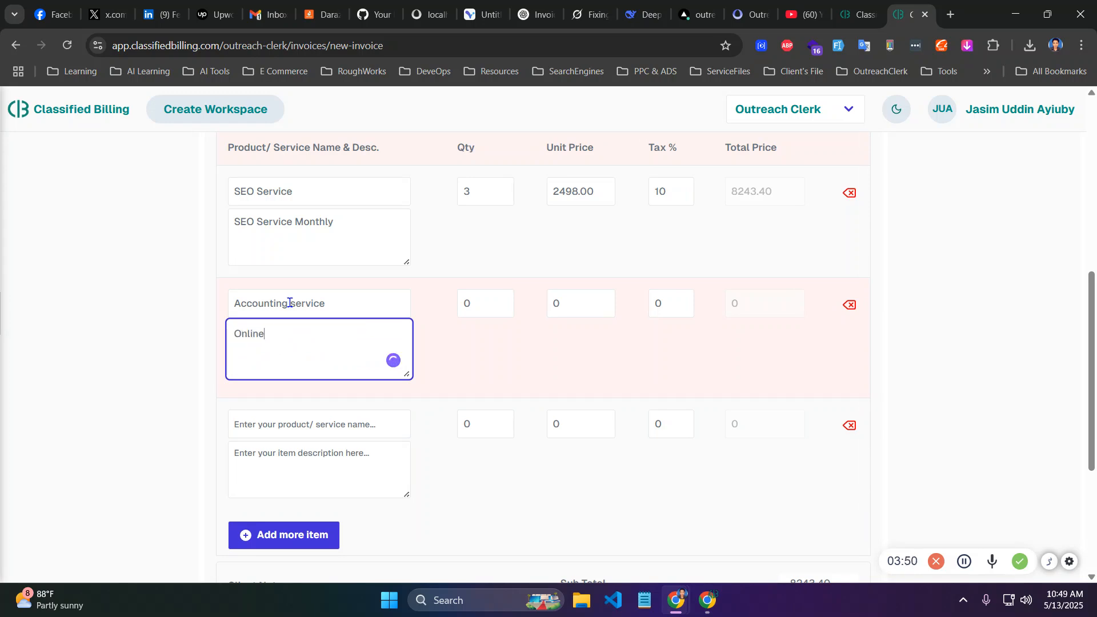
text( accounting service)
key(Tab)
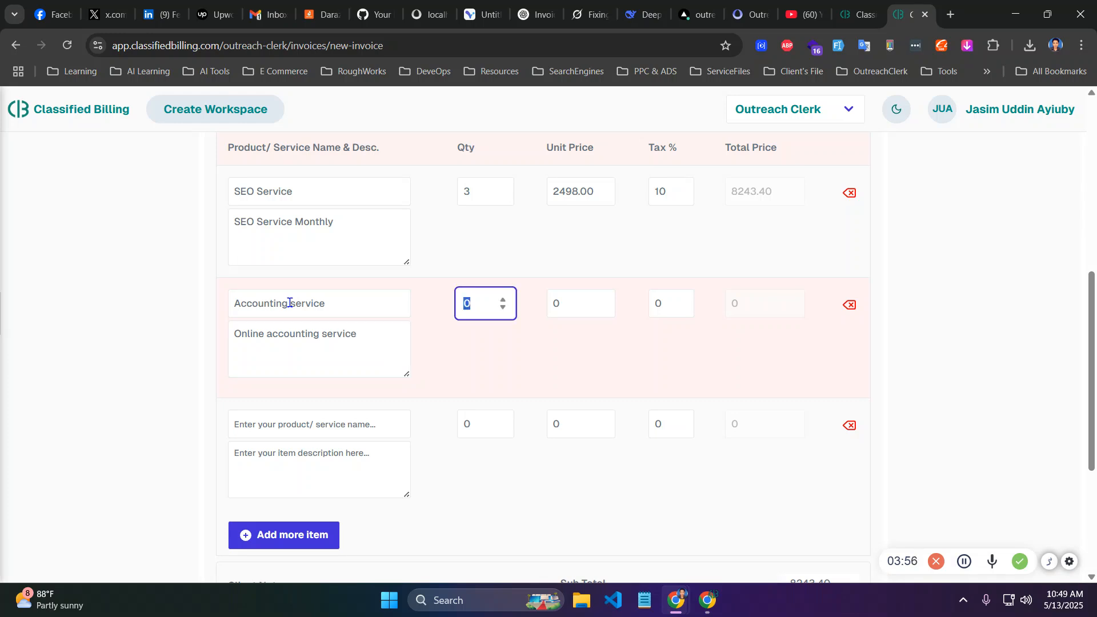
Set the accounting line's quantity to 1 and its unit price to 15000.
text(1)
key(Tab)
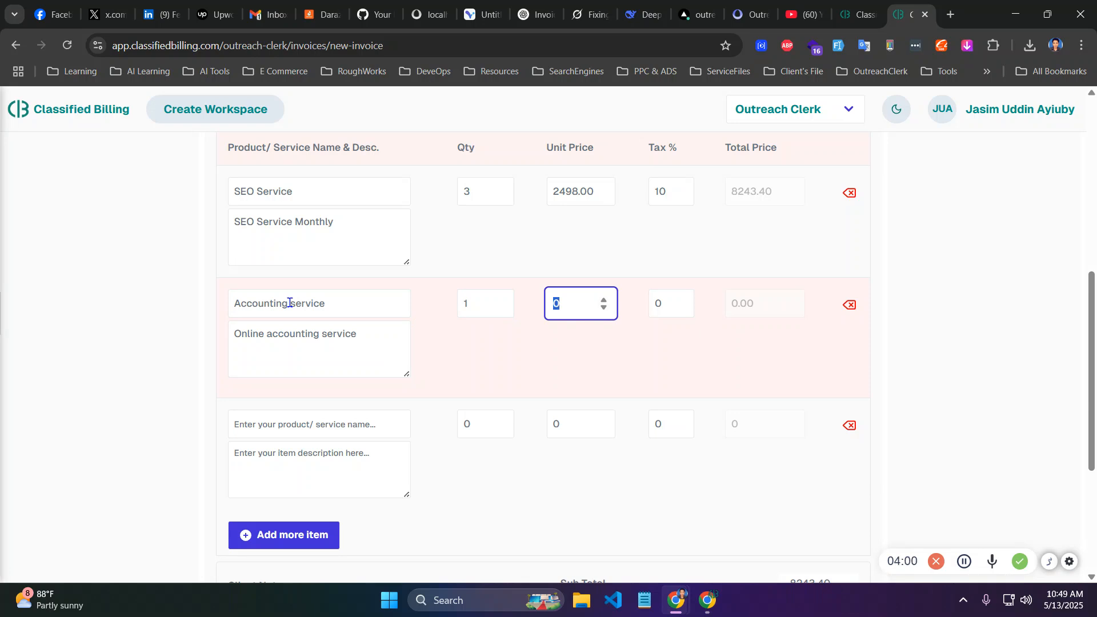
text(15000)
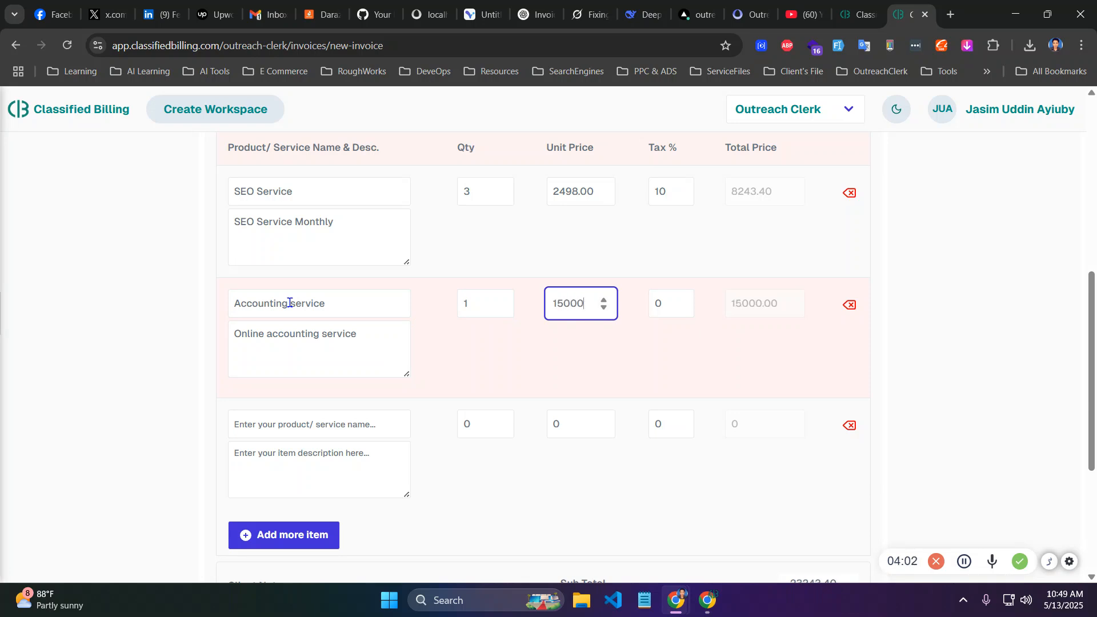
key(Tab)
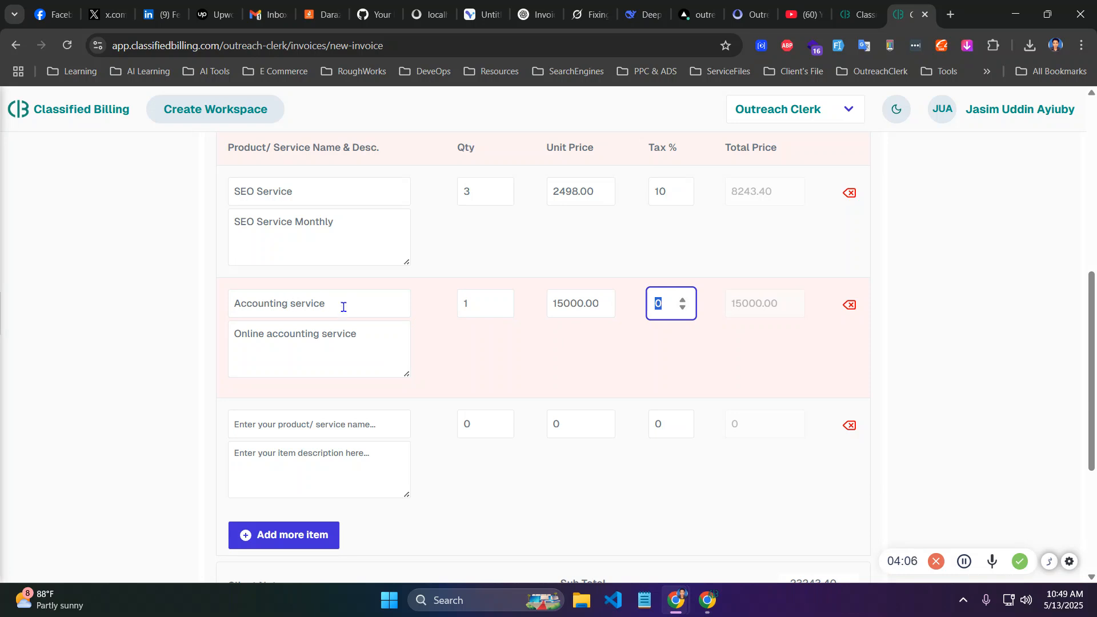
click(553, 521)
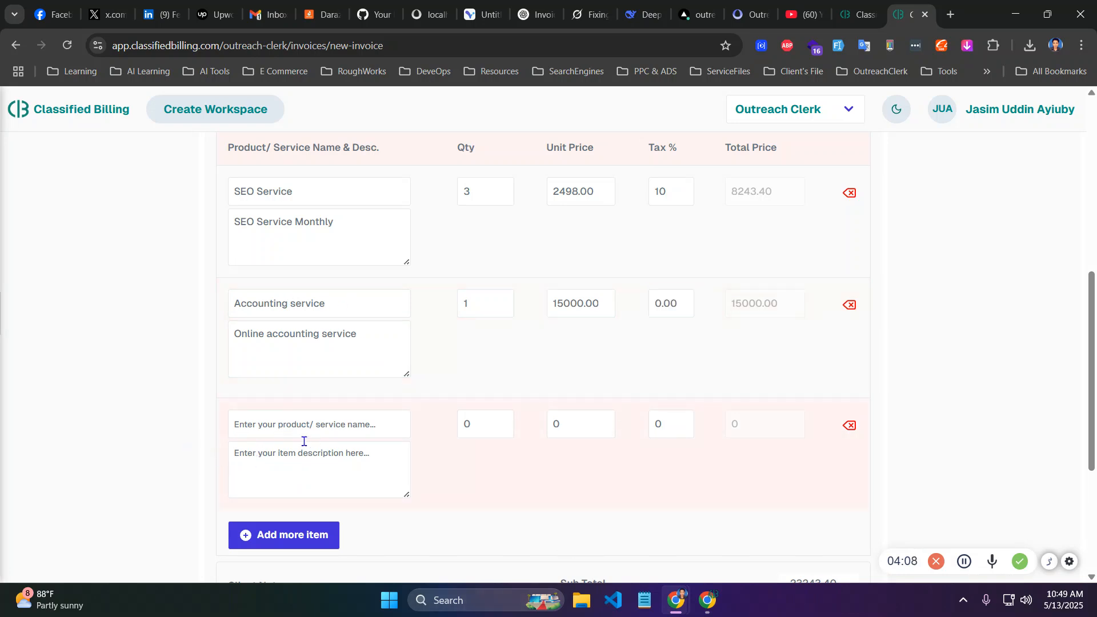
Add one more blank invoice line, and remove both blank lines below the accounting service.
scroll(445, 428, down, 4)
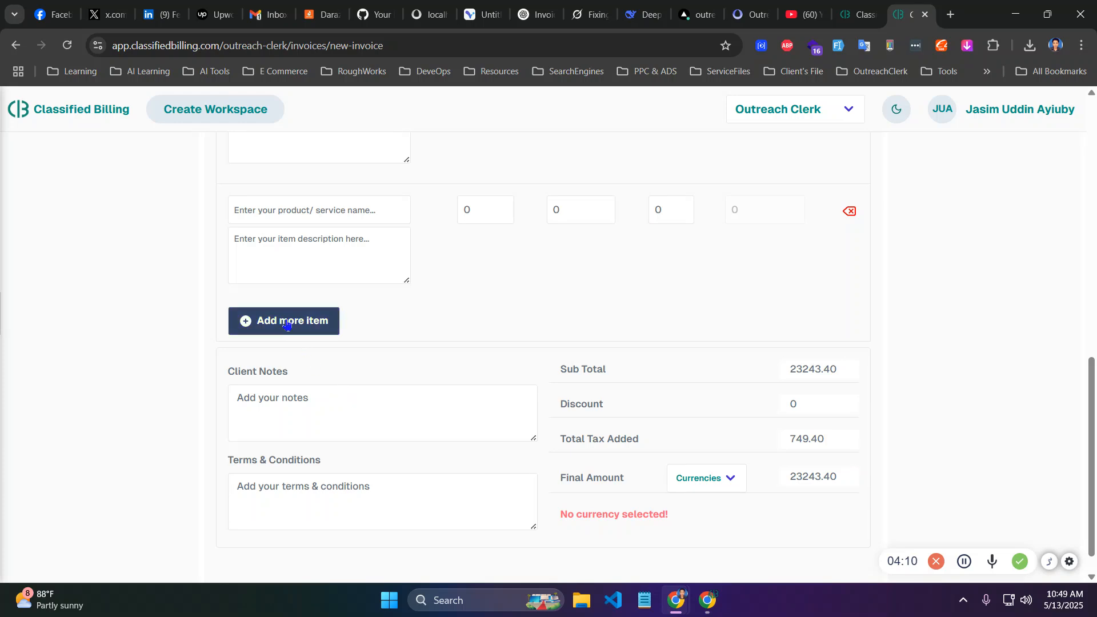
click(288, 321)
scroll(497, 348, up, 3)
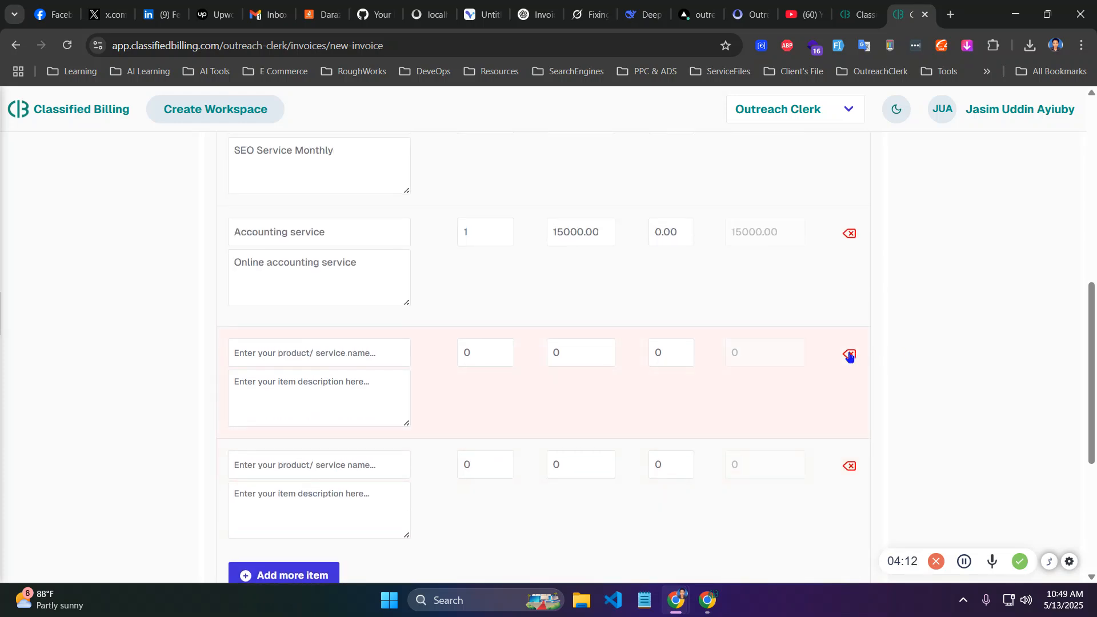
click(850, 355)
click(848, 354)
Enter "Notes" as the client notes and "Terms" as the invoice's terms and conditions.
scroll(405, 356, down, 1)
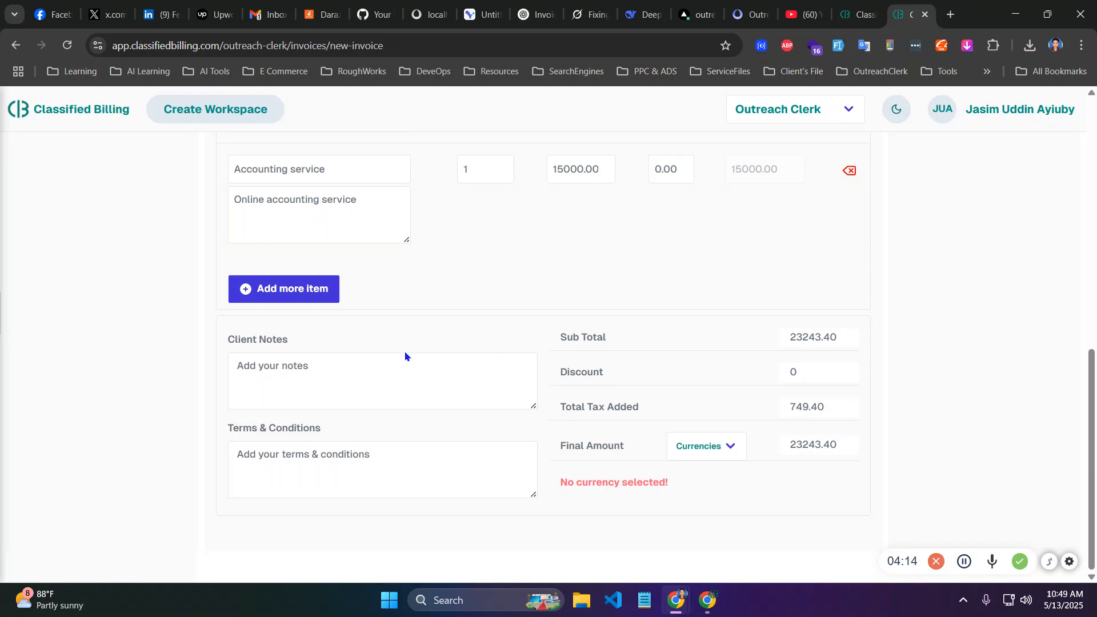
click(379, 385)
text(Notes)
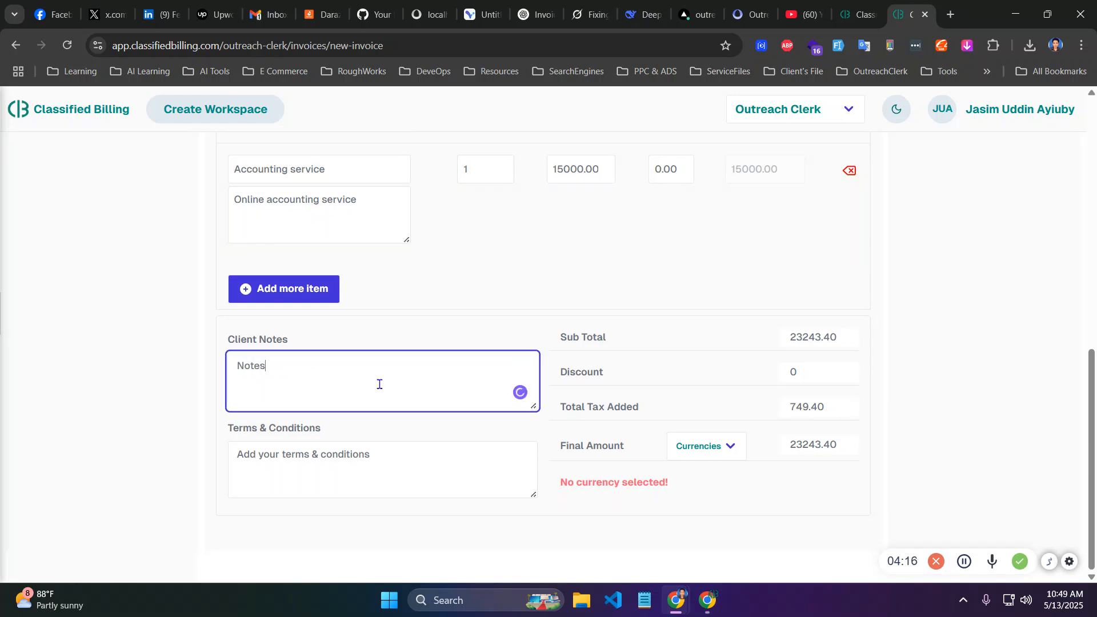
click(354, 458)
text(T)
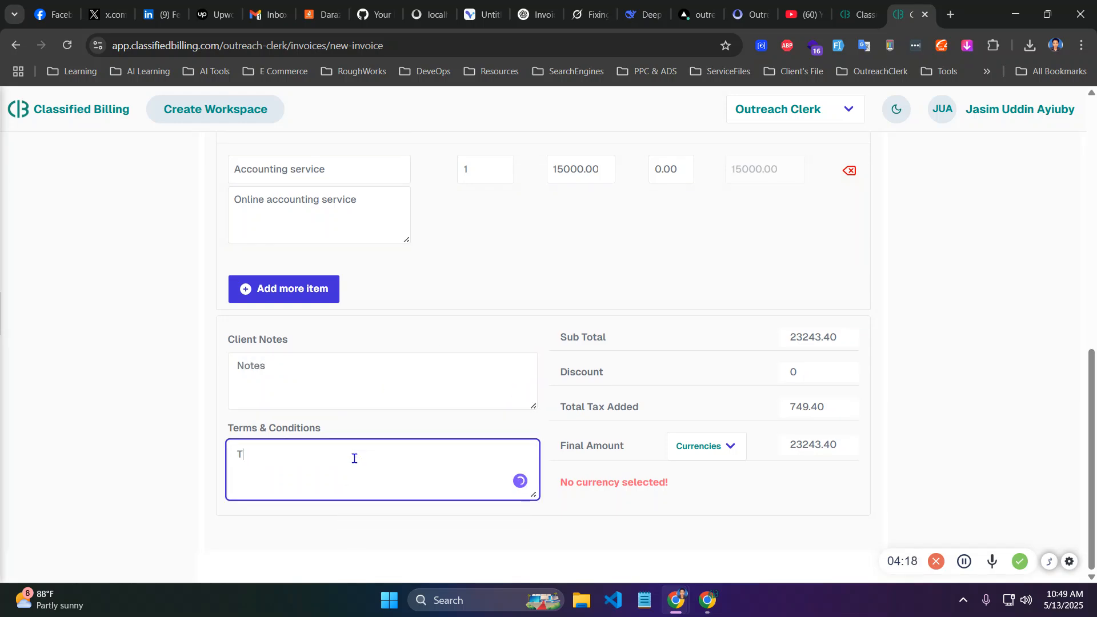
text(erms)
Apply a discount of 100 to the invoice and choose USD as its currency.
click(794, 368)
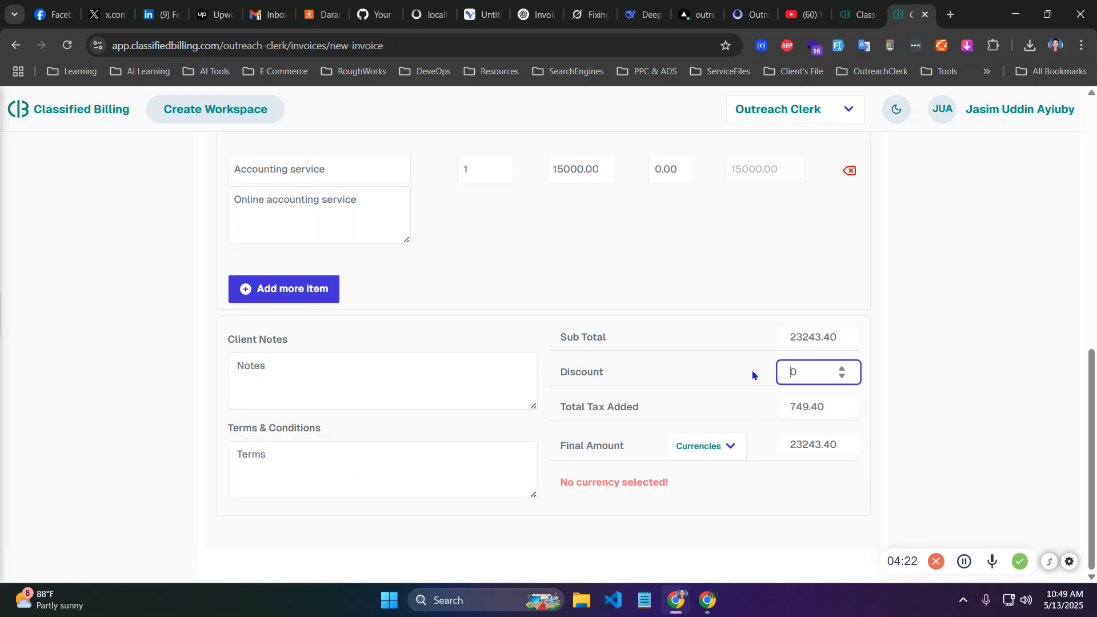
text(100)
click(658, 374)
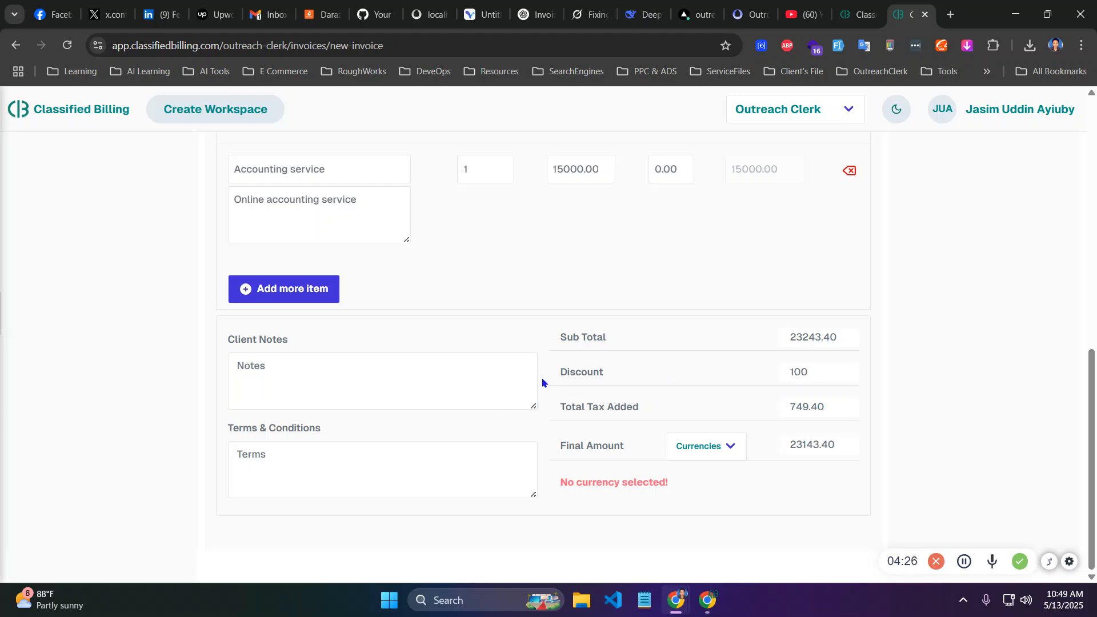
click(714, 450)
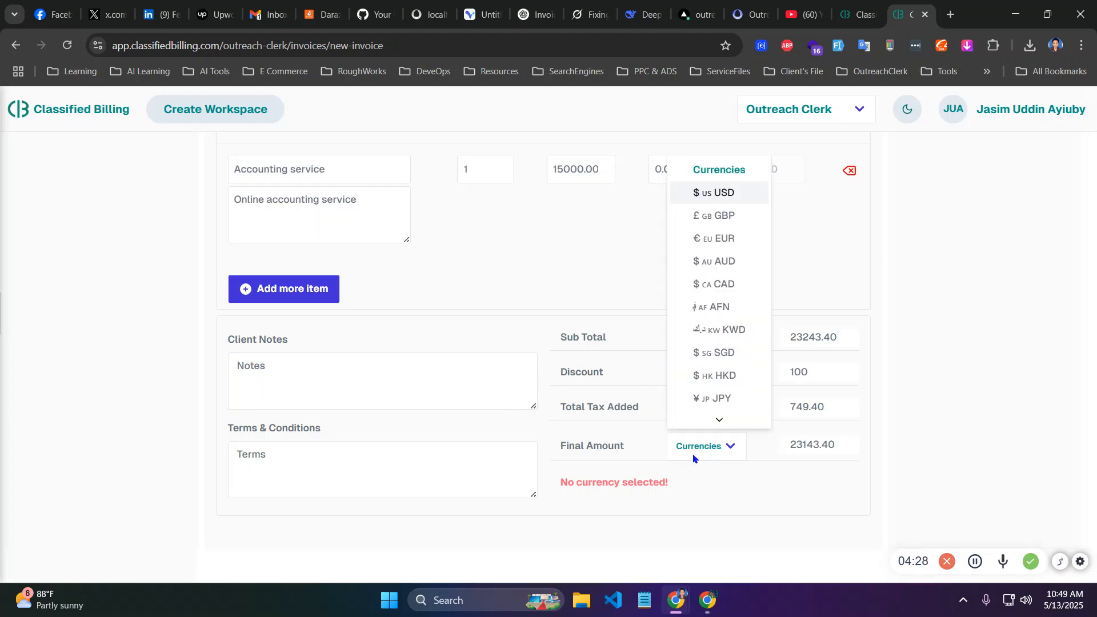
click(701, 196)
Open the invoice preview and review its dates, billing details, service lines and totals.
scroll(784, 303, up, 4)
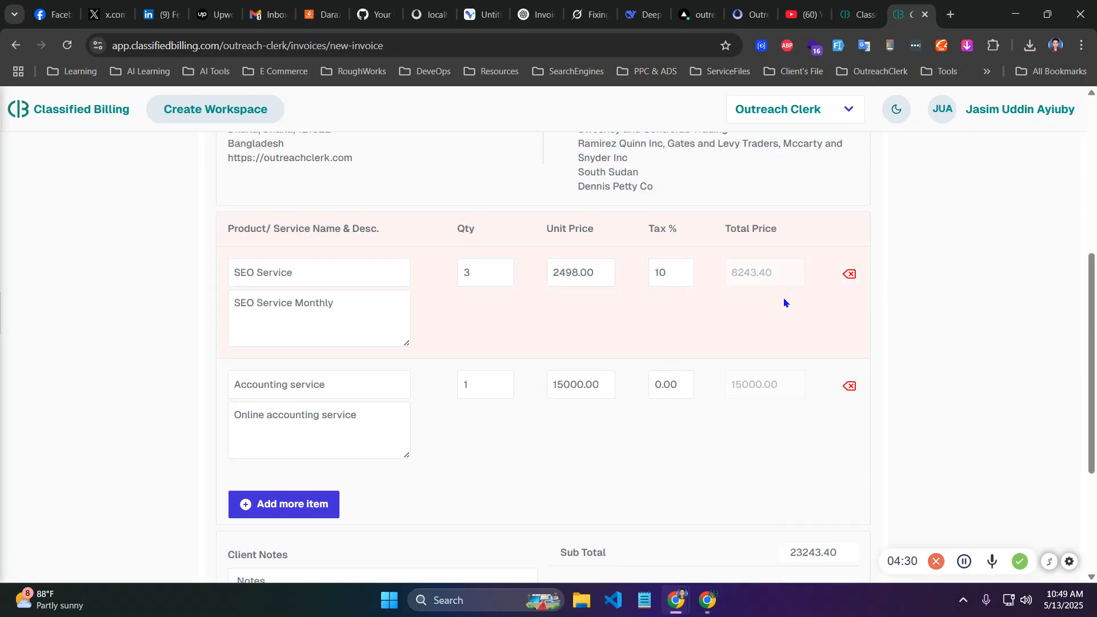
scroll(784, 303, up, 5)
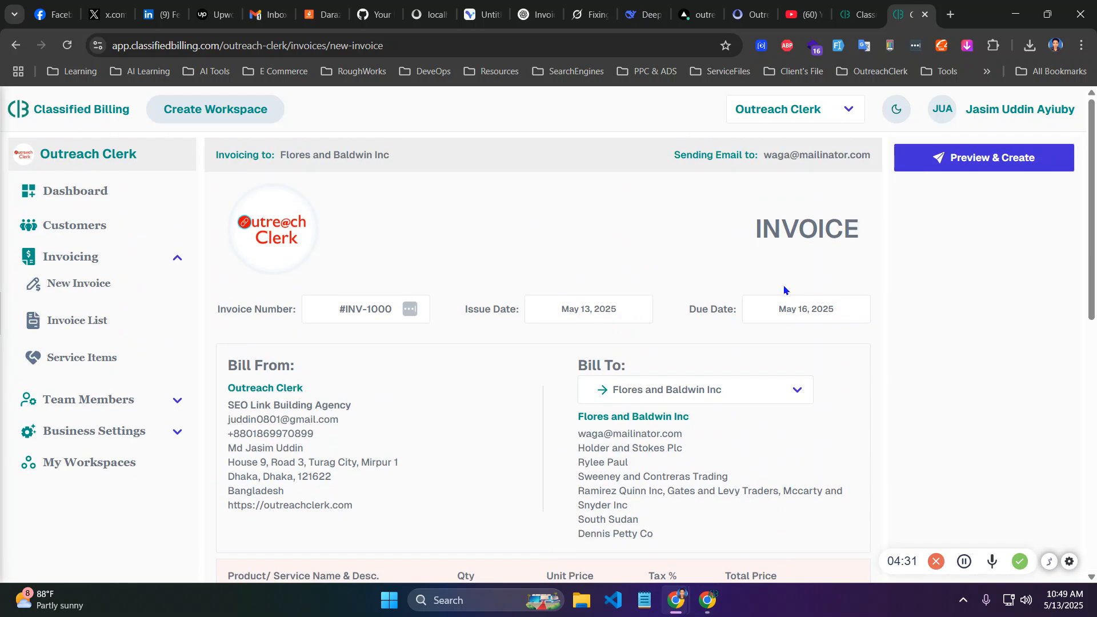
click(965, 163)
scroll(442, 271, down, 6)
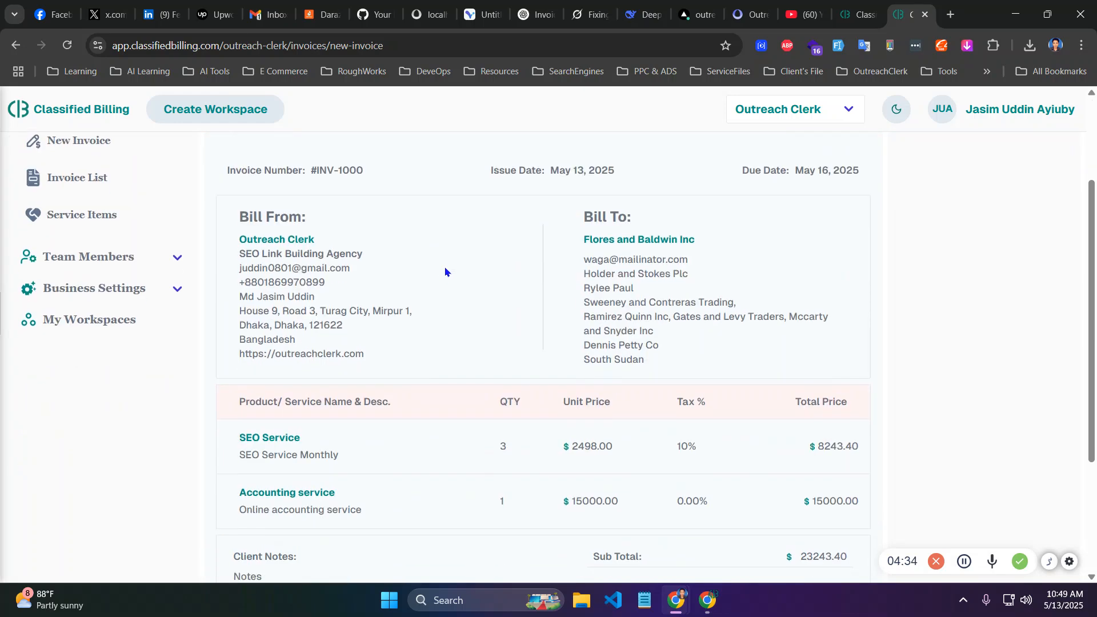
scroll(471, 261, up, 6)
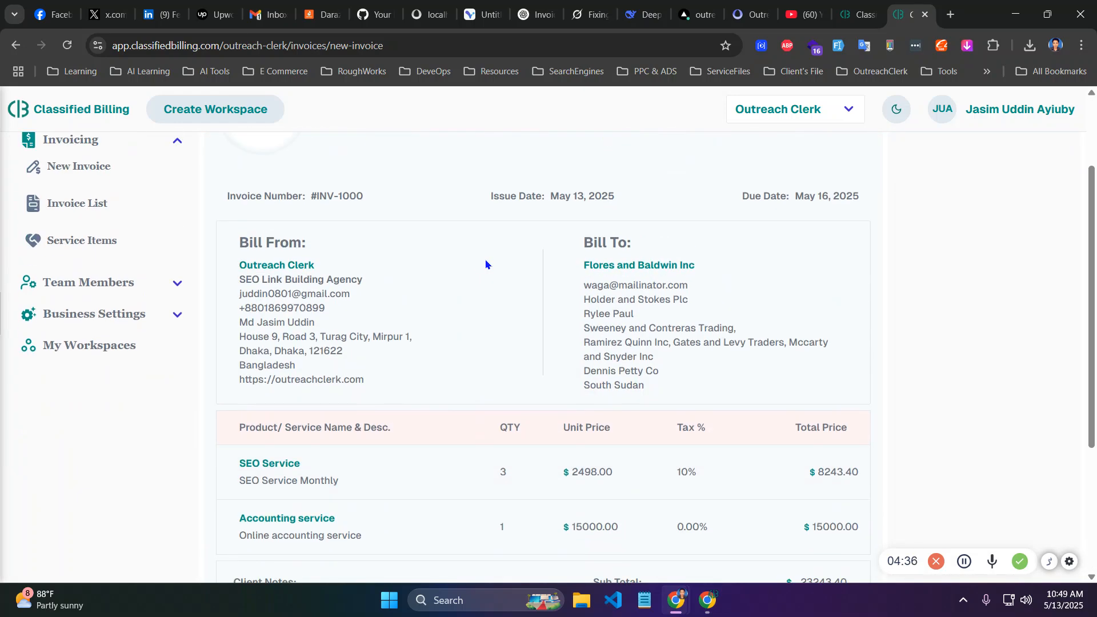
scroll(771, 266, down, 1)
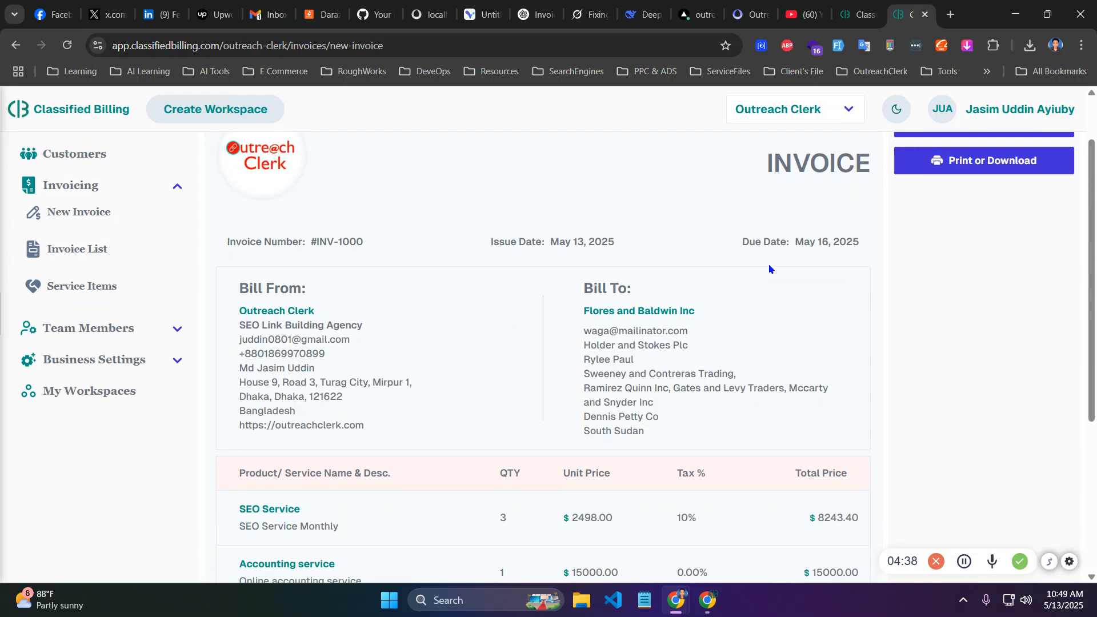
Check the previewed invoice's service lines, client notes, terms and final amount.
scroll(400, 240, down, 4)
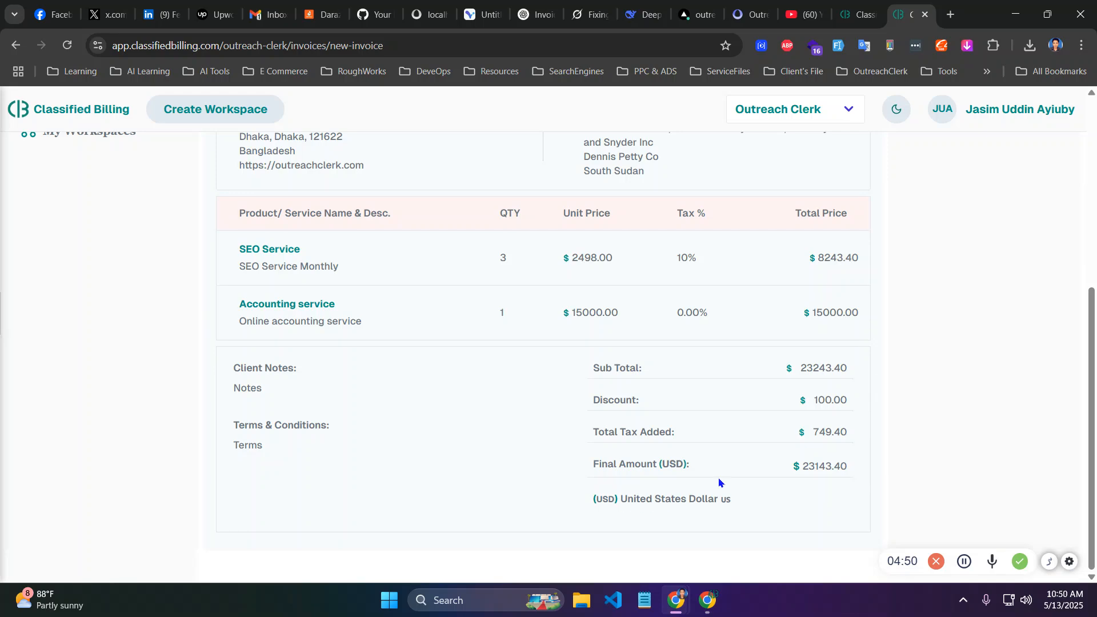
scroll(827, 314, up, 6)
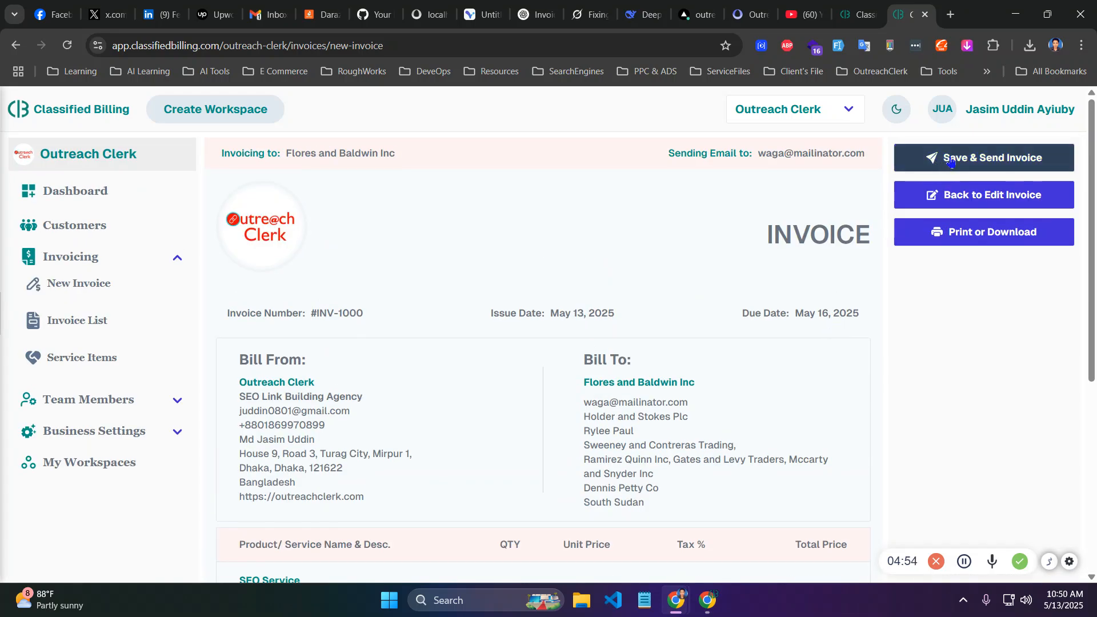
scroll(678, 276, down, 4)
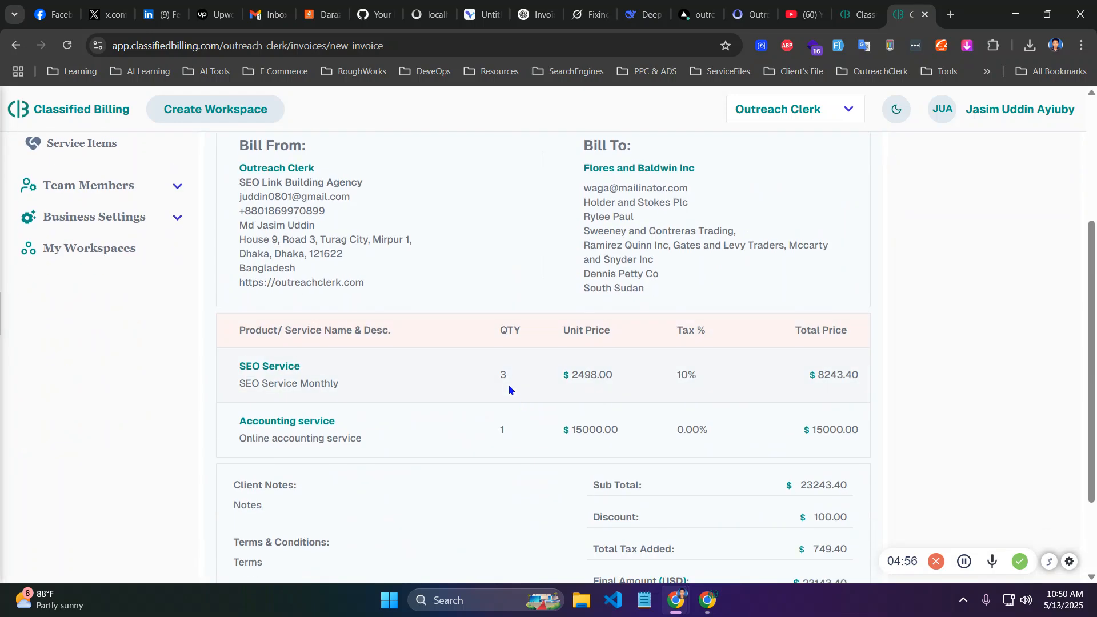
scroll(497, 376, down, 2)
scroll(891, 290, up, 6)
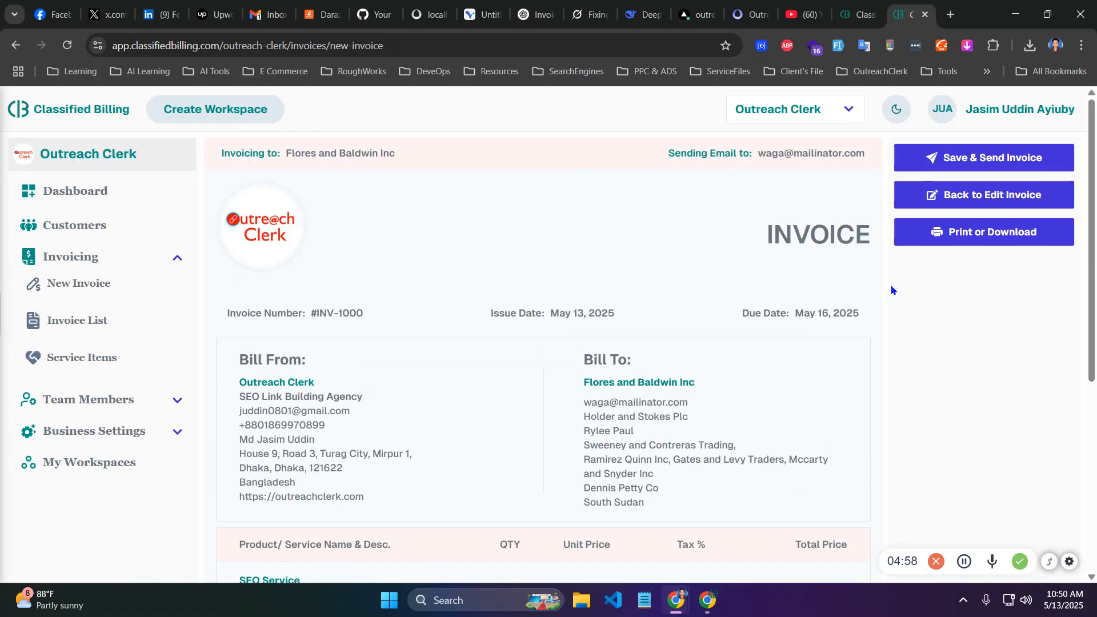
Return to editing the invoice and check its line items, notes, discount and currency.
click(964, 202)
scroll(529, 301, down, 8)
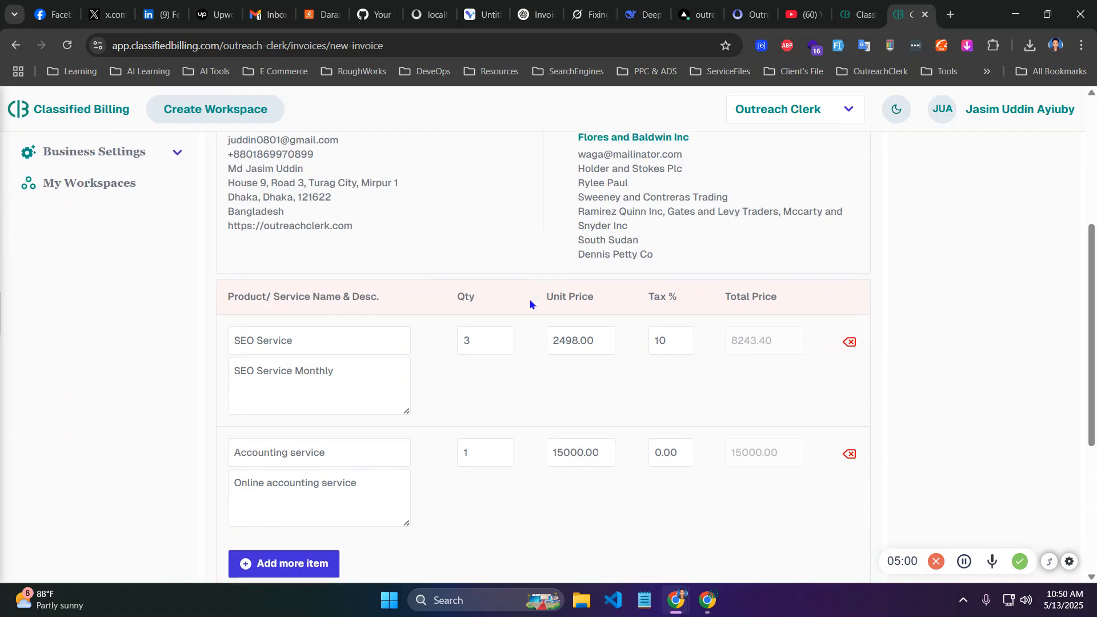
scroll(496, 314, down, 2)
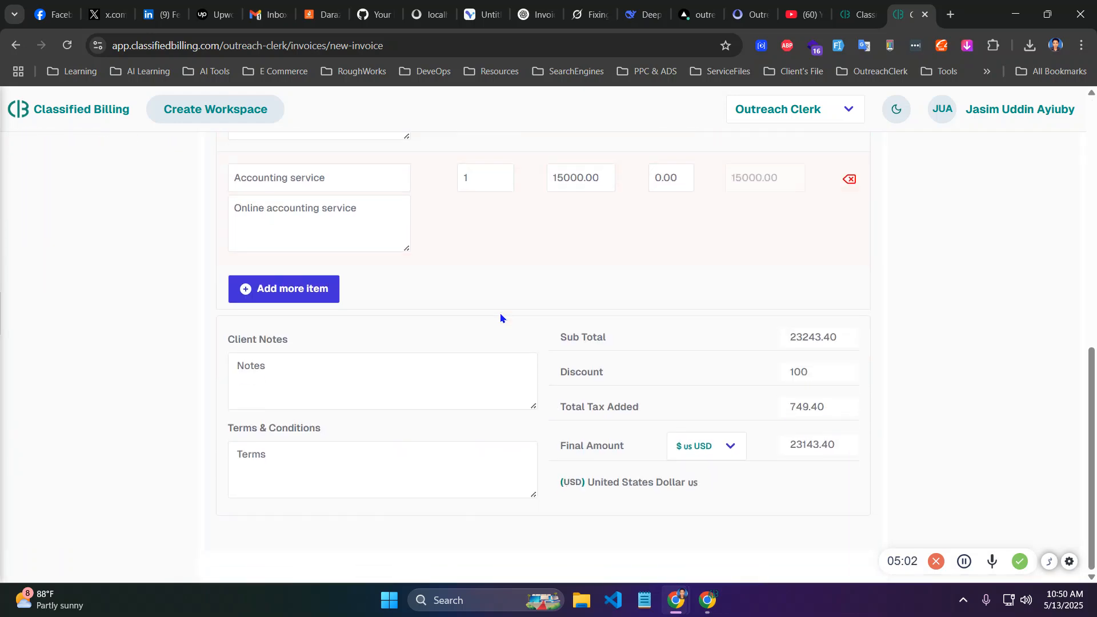
scroll(832, 329, up, 10)
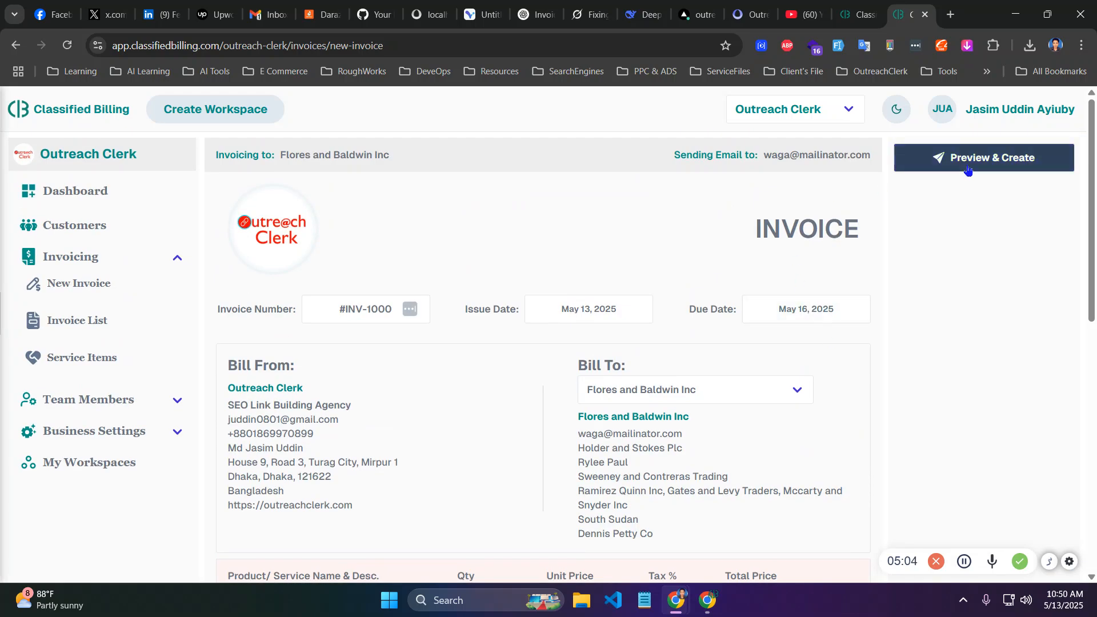
Preview the invoice again, and save and send it to the customer.
click(966, 166)
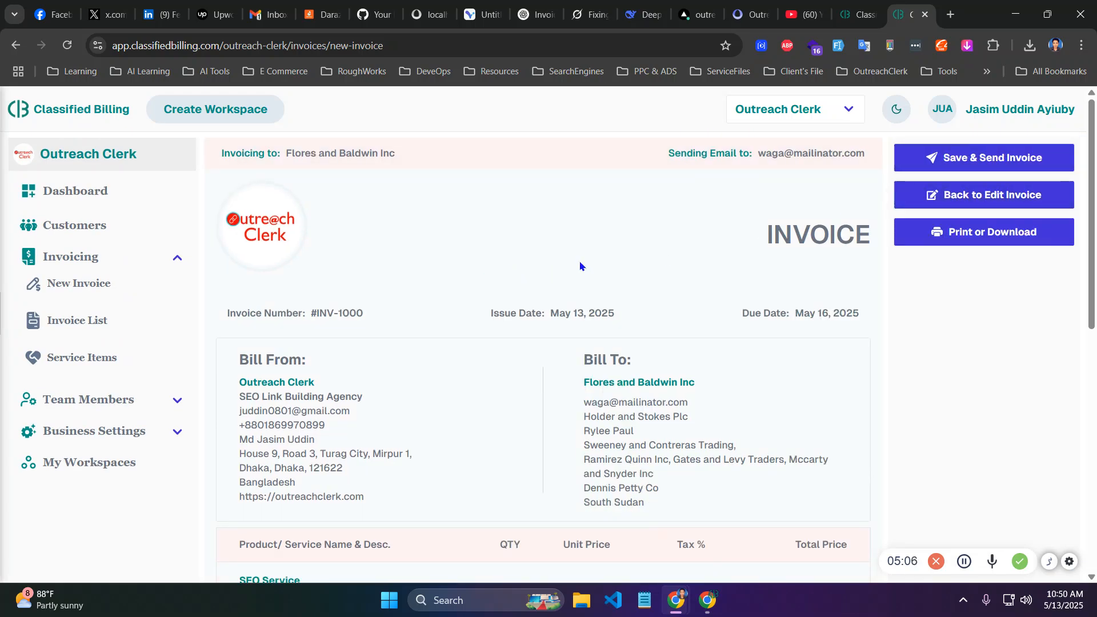
click(966, 161)
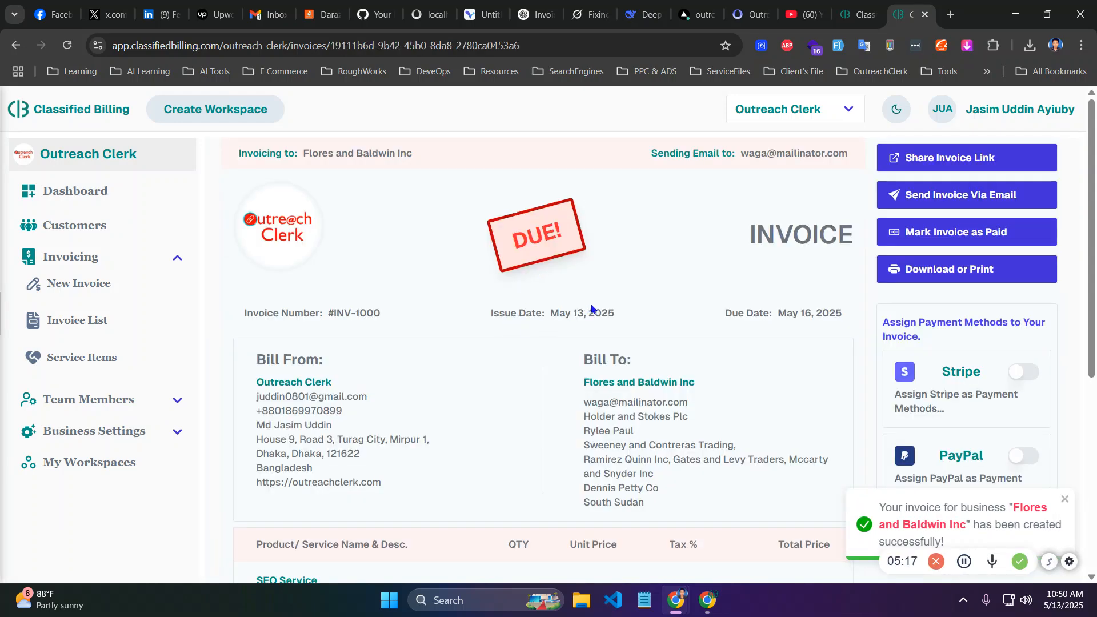
scroll(594, 303, down, 3)
scroll(656, 291, up, 3)
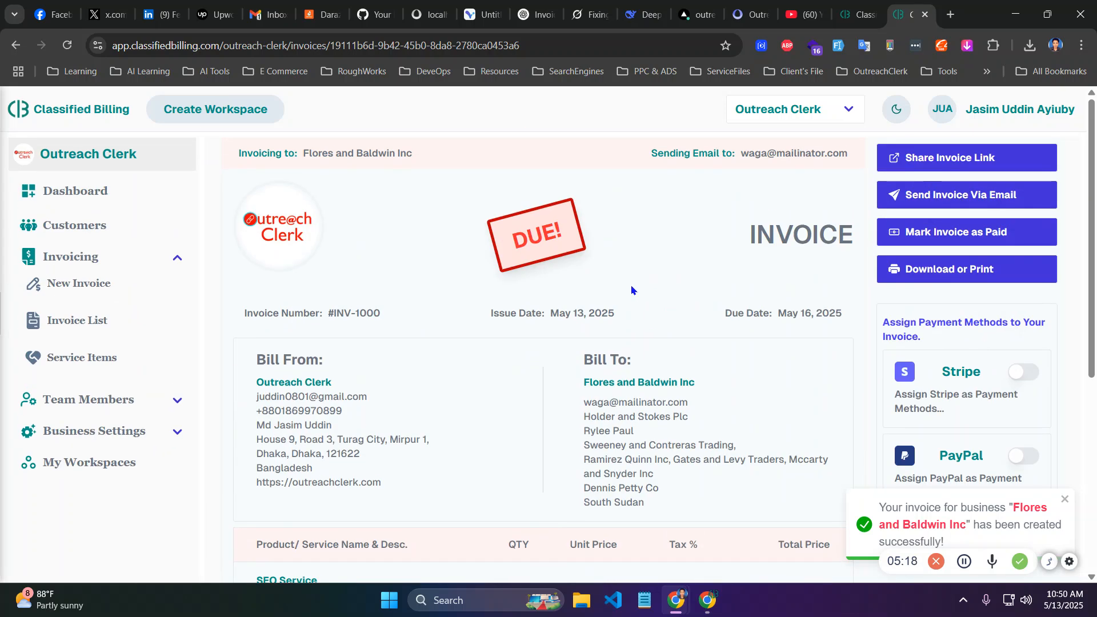
Copy the created invoice's share link and close the sharing dialog.
click(889, 154)
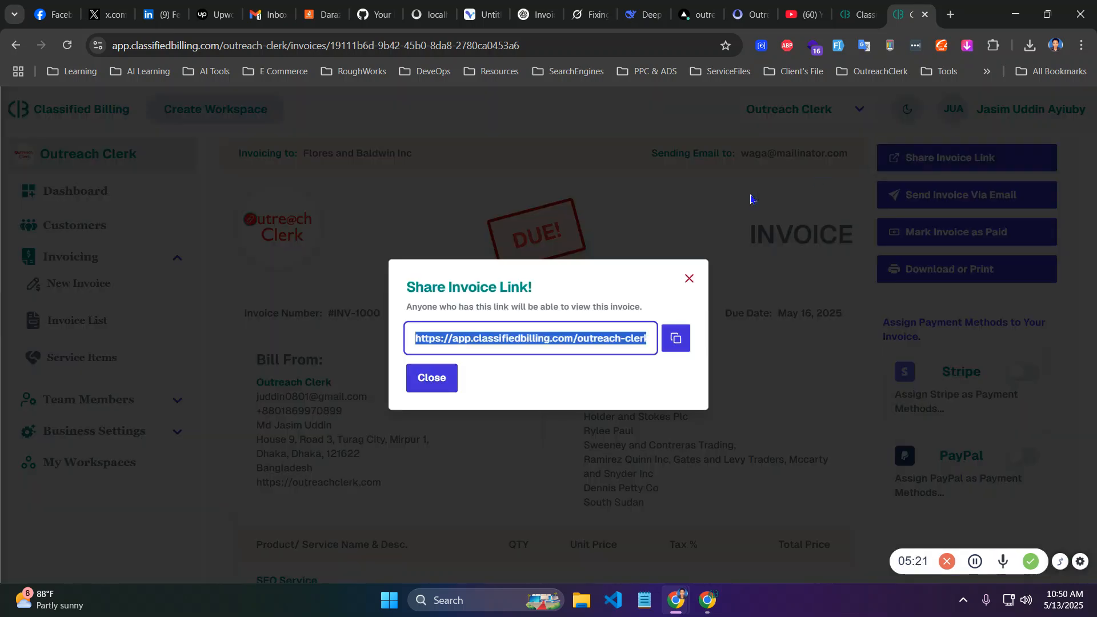
click(592, 304)
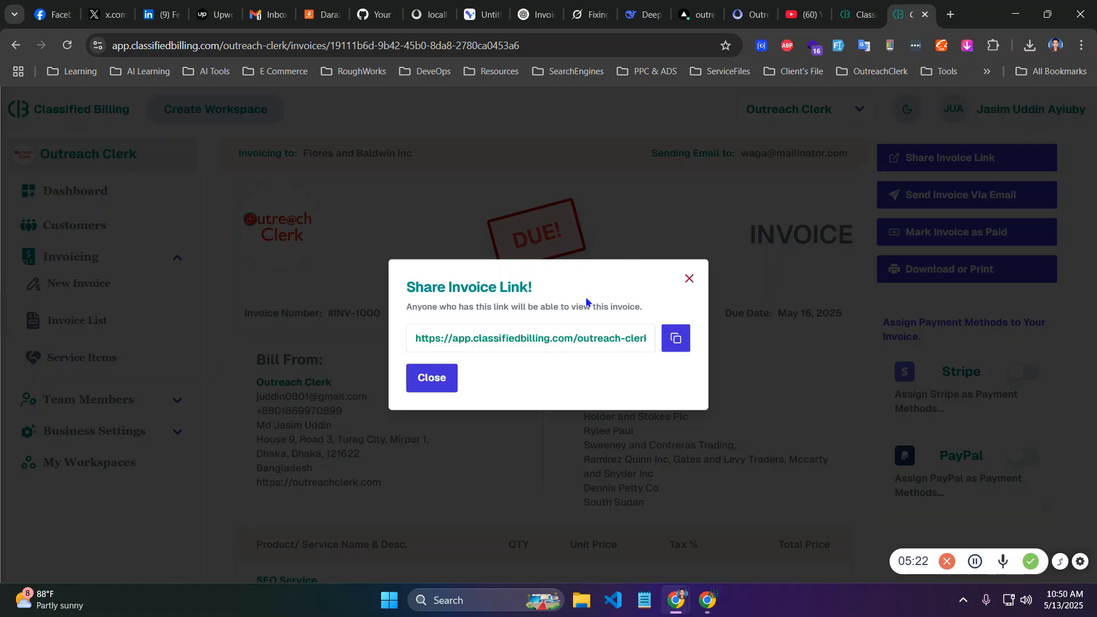
click(672, 337)
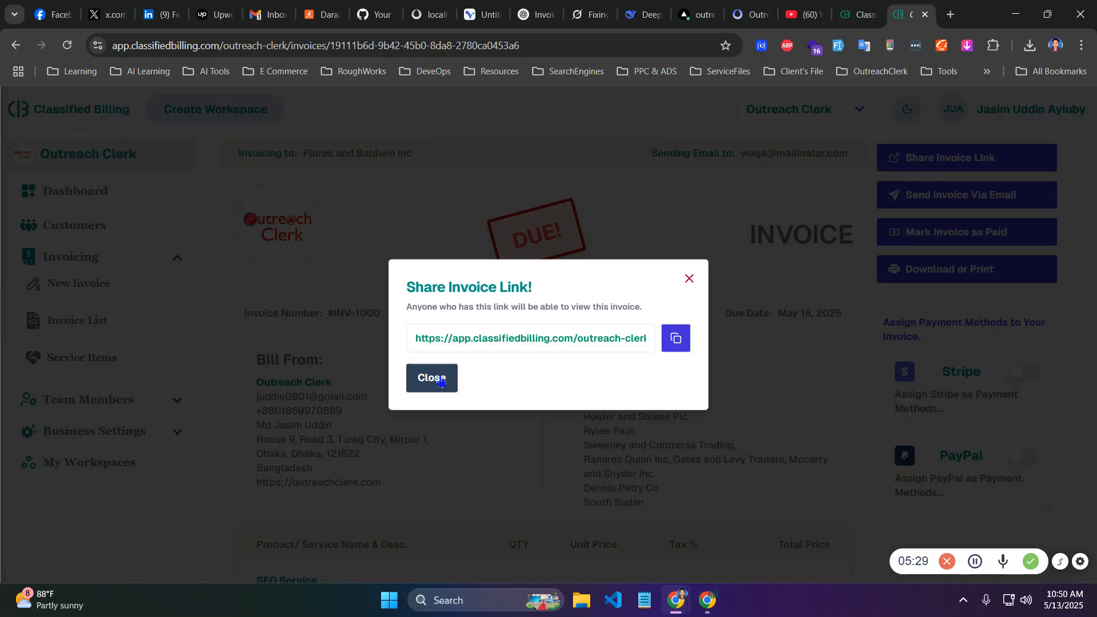
click(437, 380)
click(994, 197)
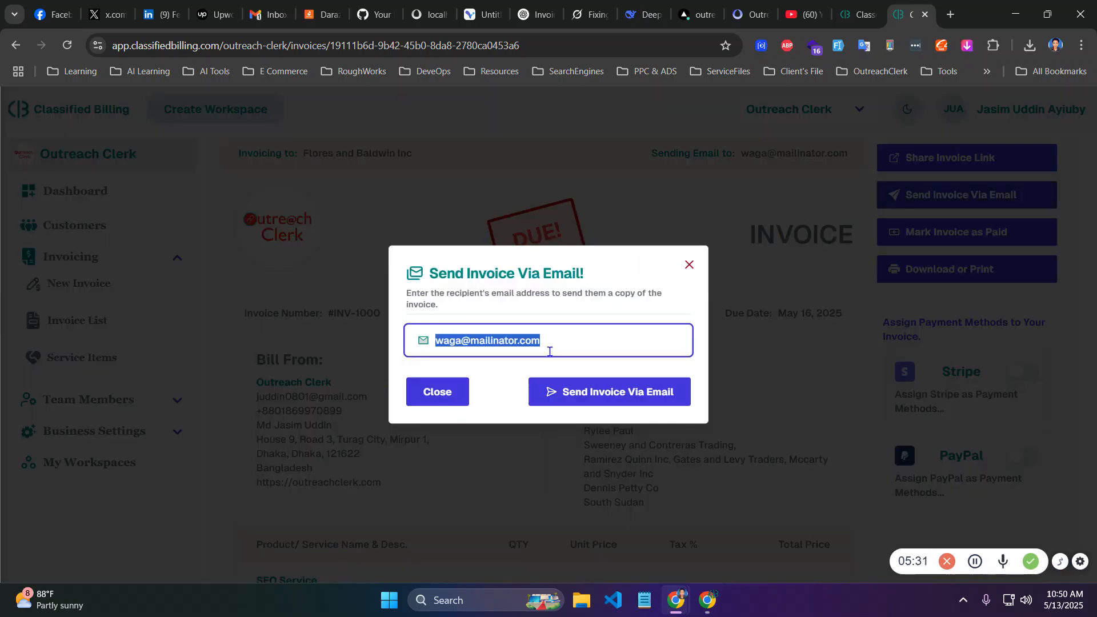
click(550, 296)
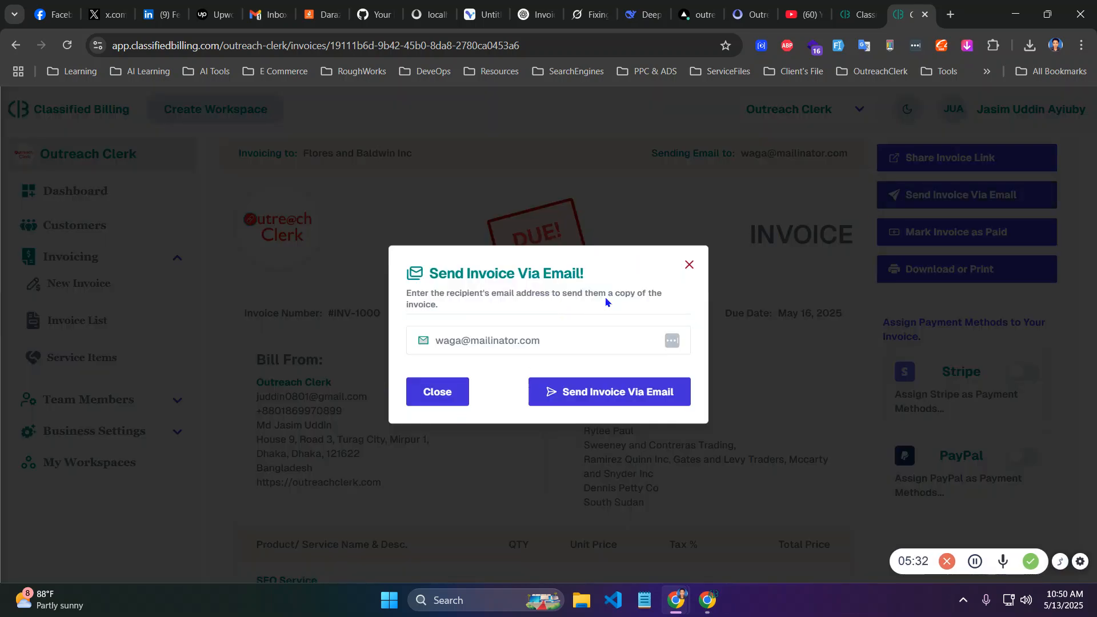
click(689, 265)
Email a copy of the invoice, replacing the customer's recipient address with the Classified Billing support address.
click(923, 203)
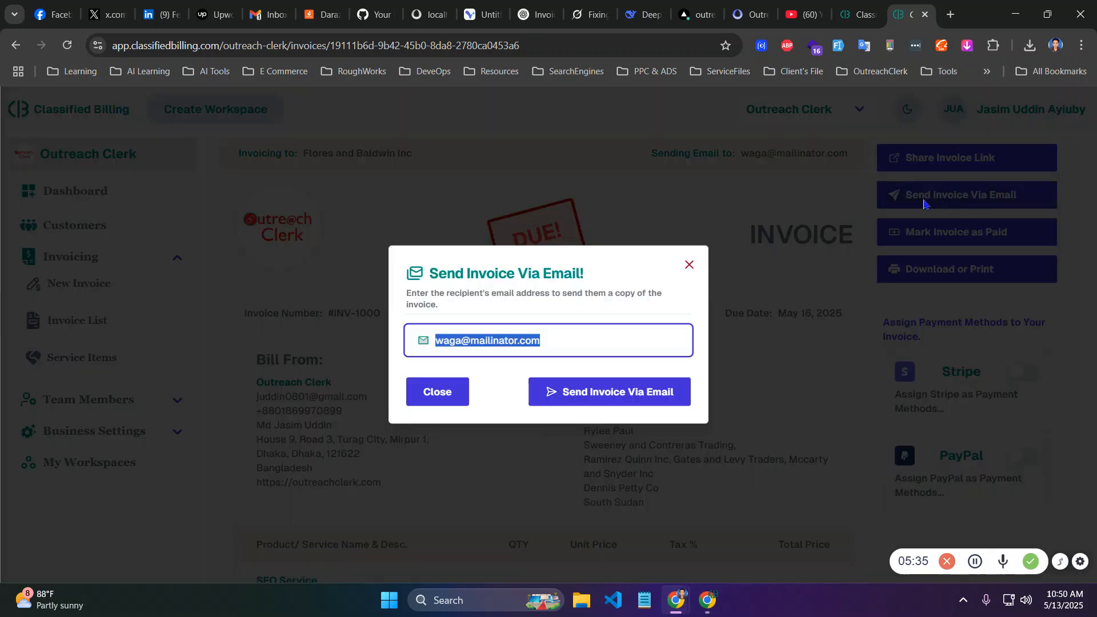
click(435, 331)
text(su)
key(Down)
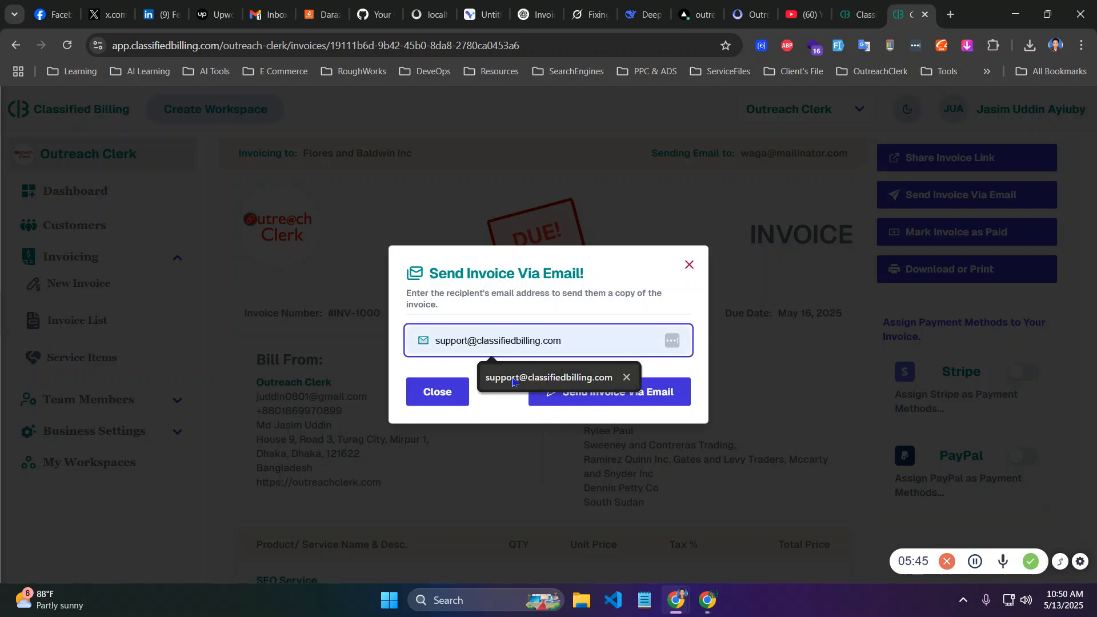
key(Return)
click(590, 398)
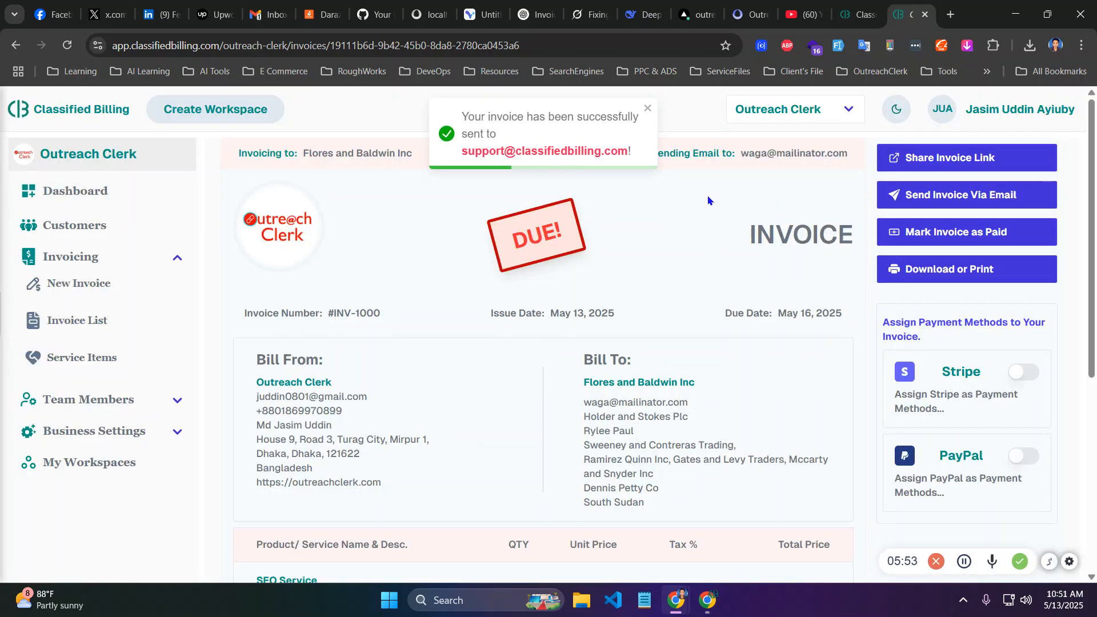
Examine the payment date and payment medium options for marking the invoice as paid, and close them without recording a payment.
click(942, 231)
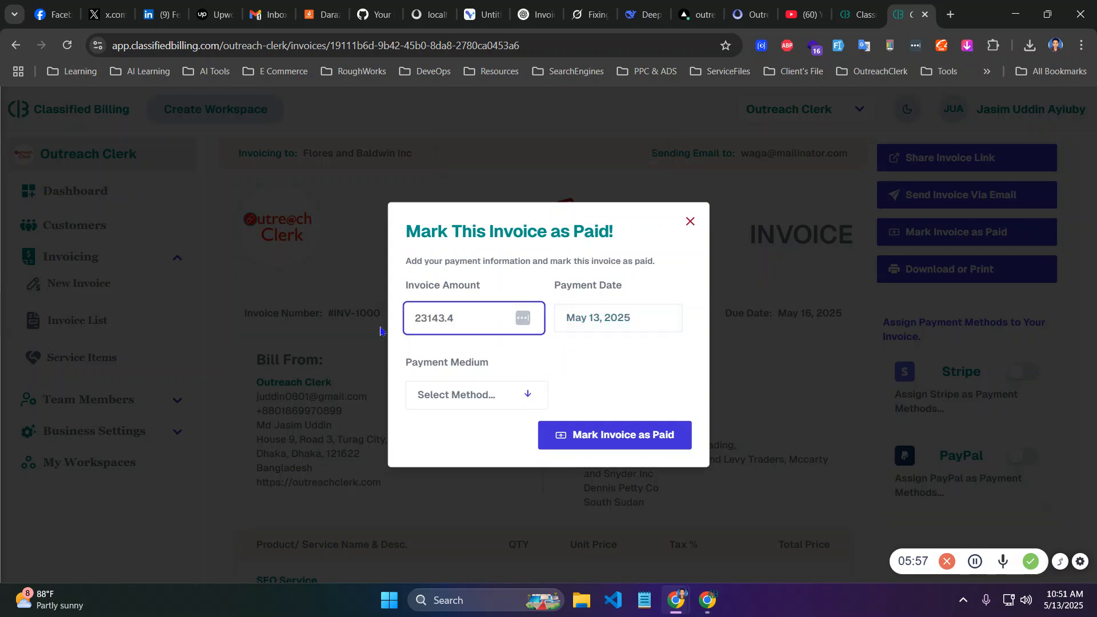
click(621, 320)
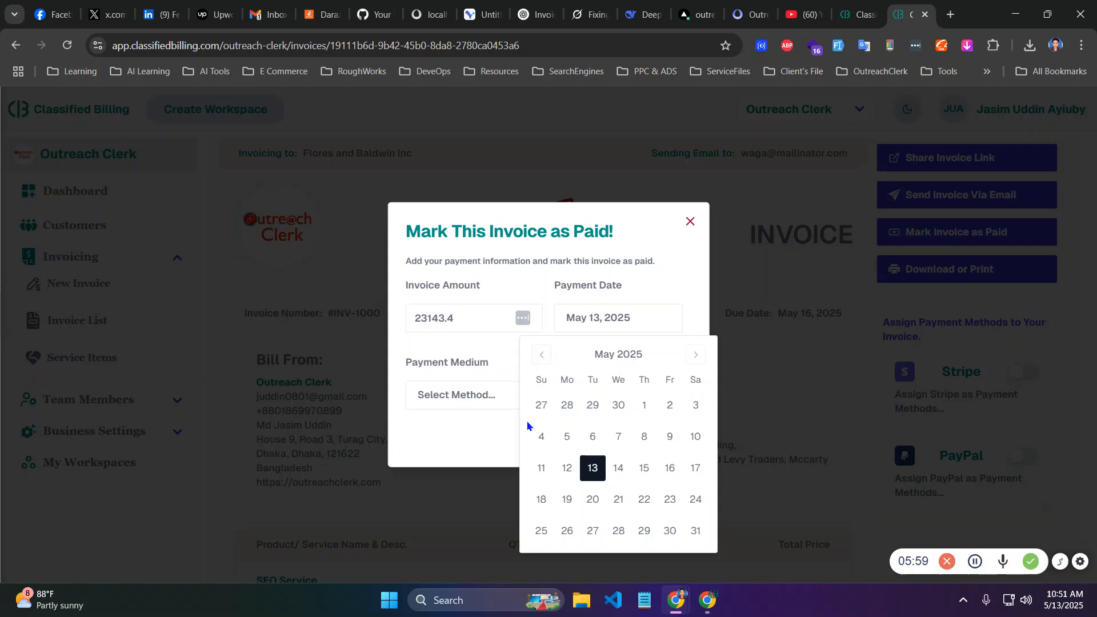
click(548, 260)
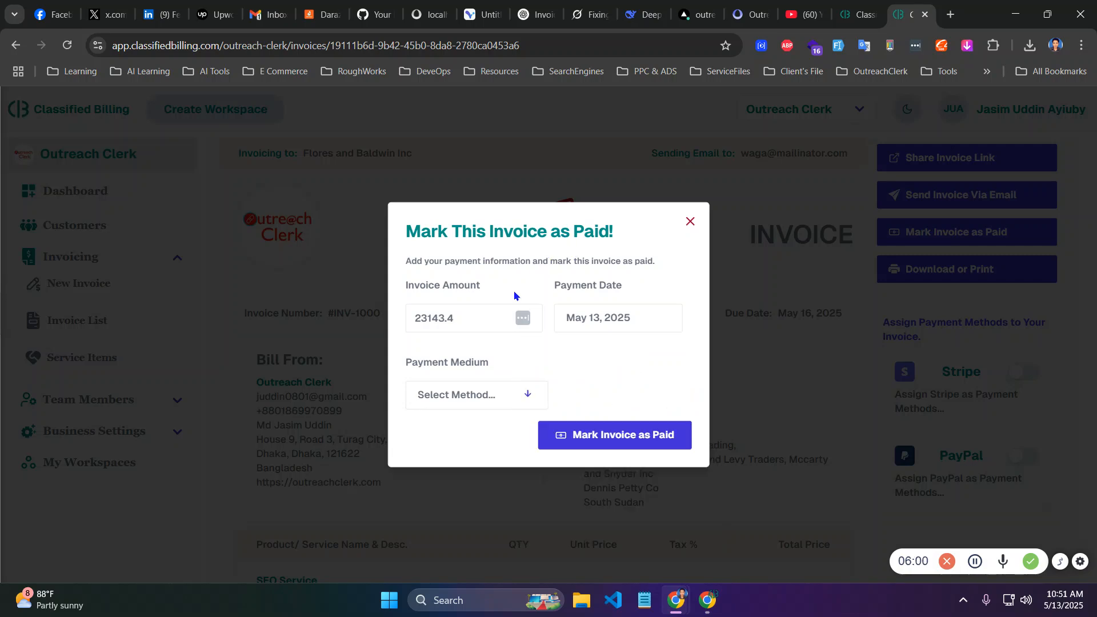
click(491, 394)
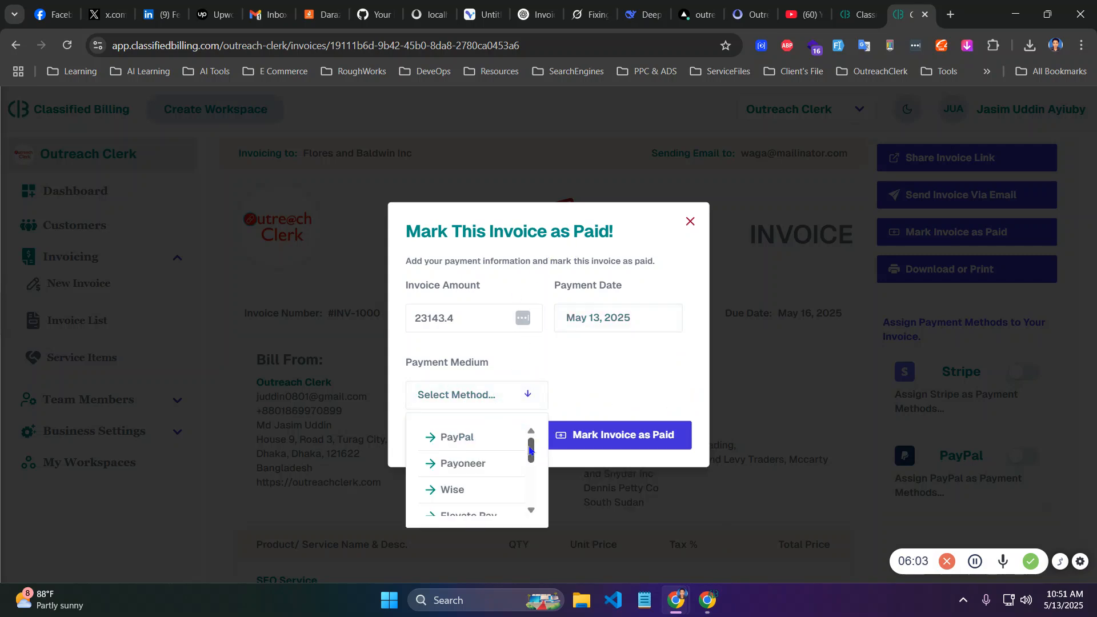
drag(531, 444, 537, 495)
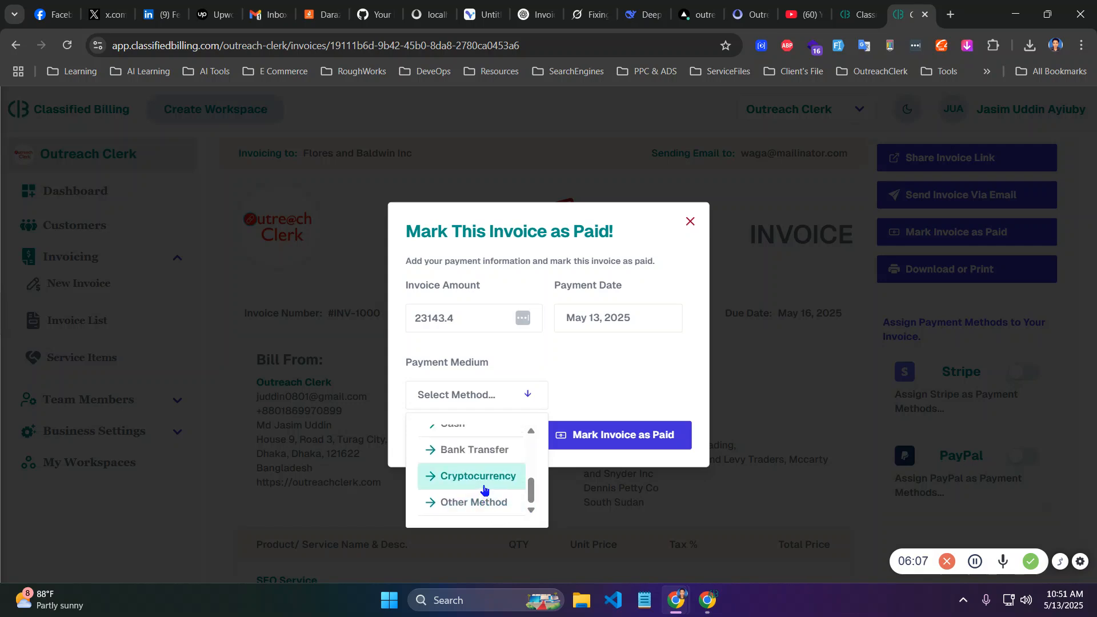
click(642, 367)
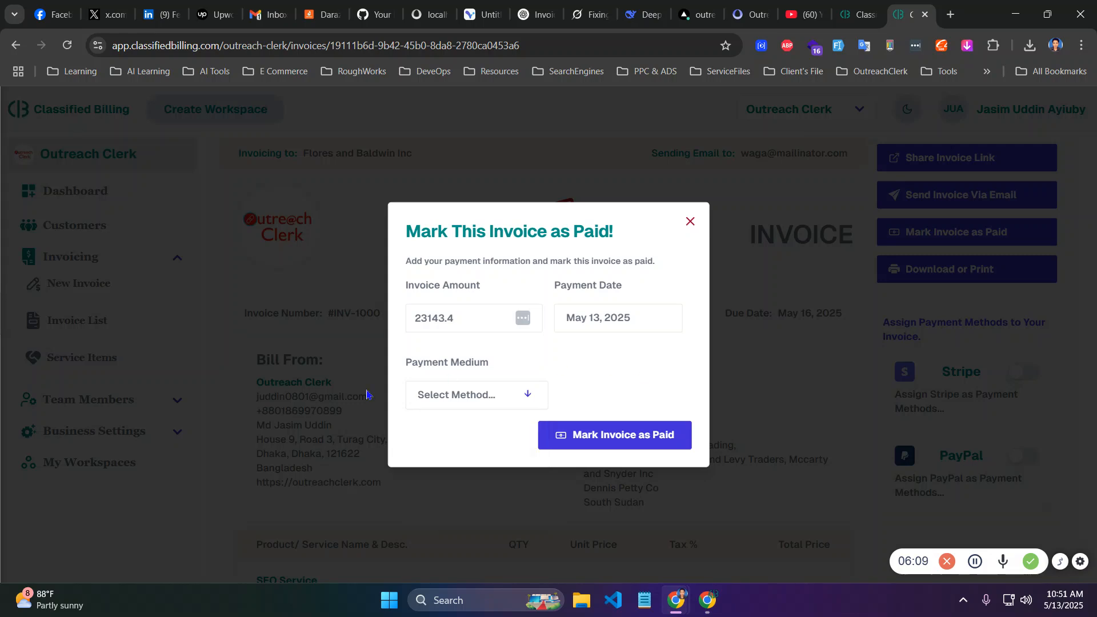
click(690, 221)
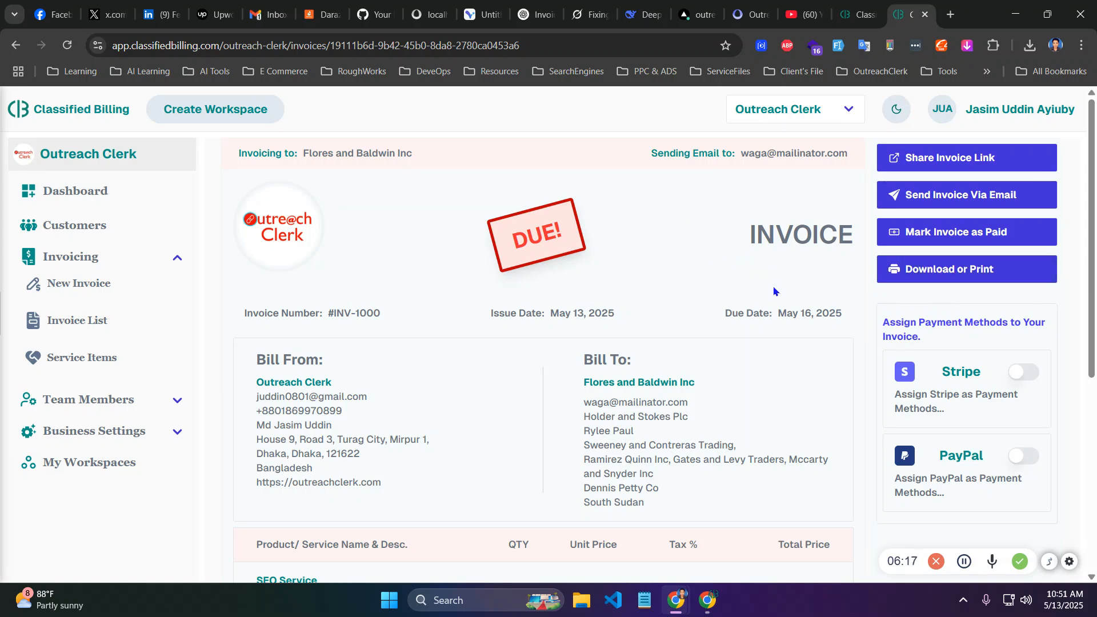
View the invoice's print preview and cancel printing.
click(974, 275)
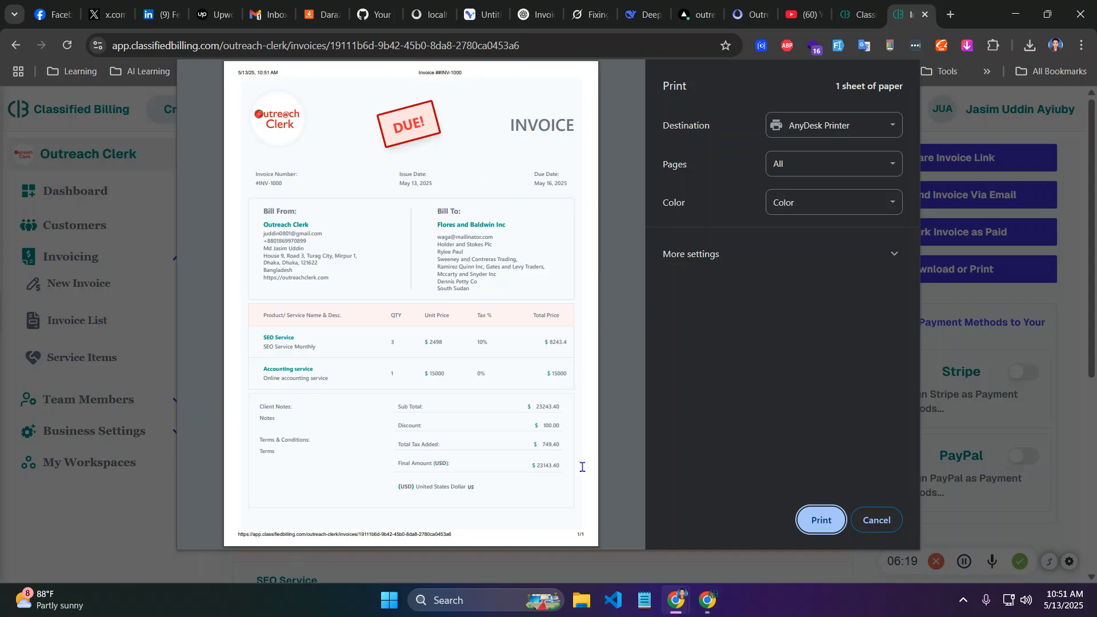
click(879, 520)
Try to assign Stripe and PayPal as the invoice's payment methods.
scroll(823, 340, down, 5)
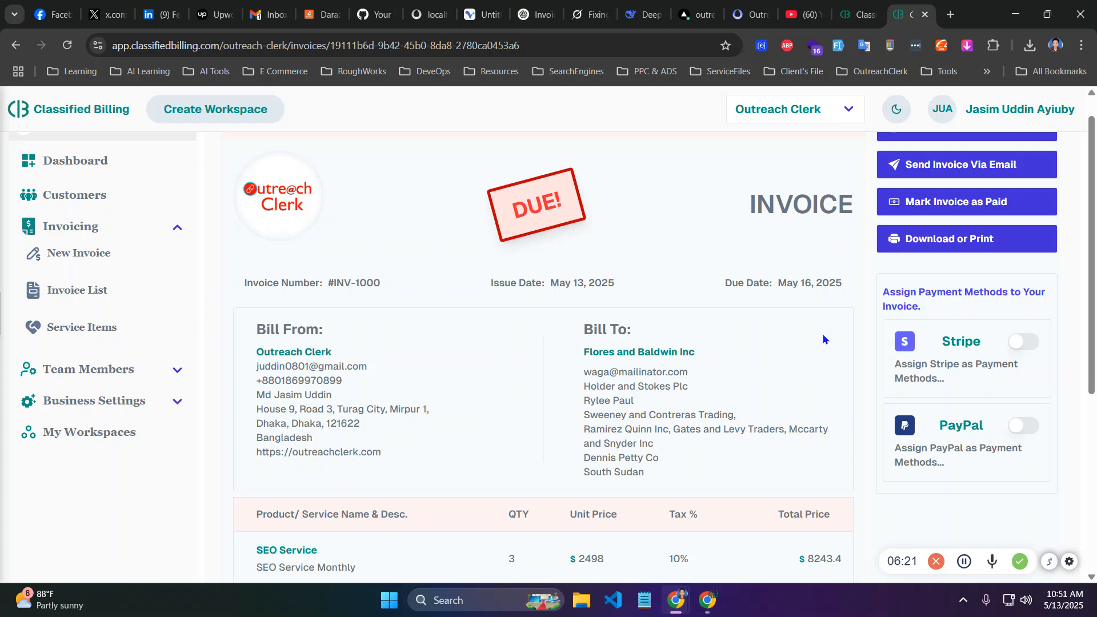
scroll(824, 330, up, 2)
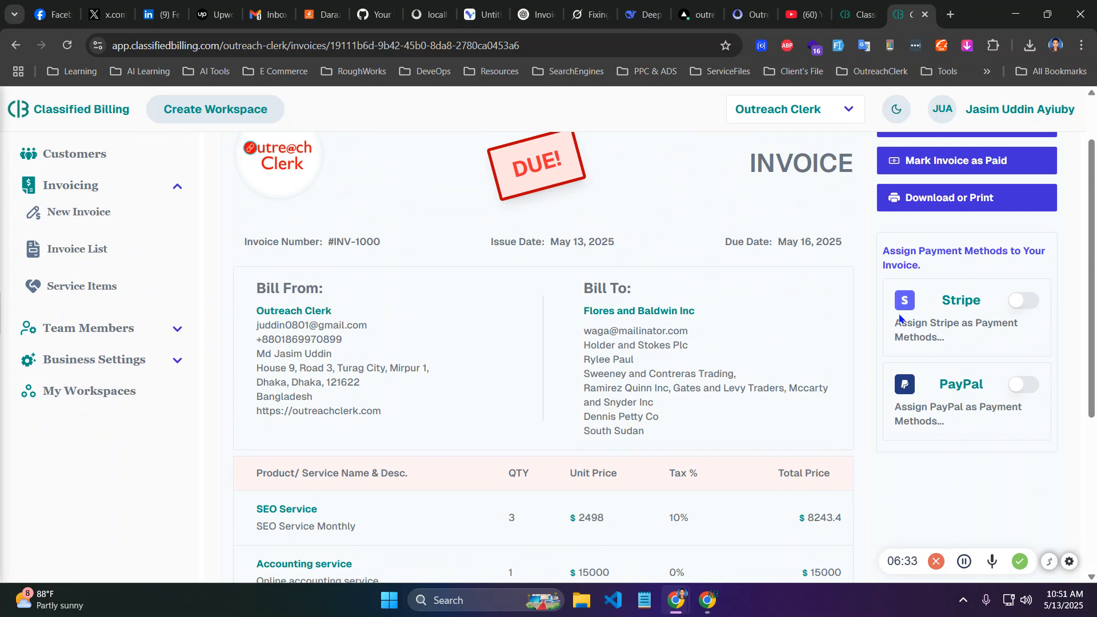
click(1034, 303)
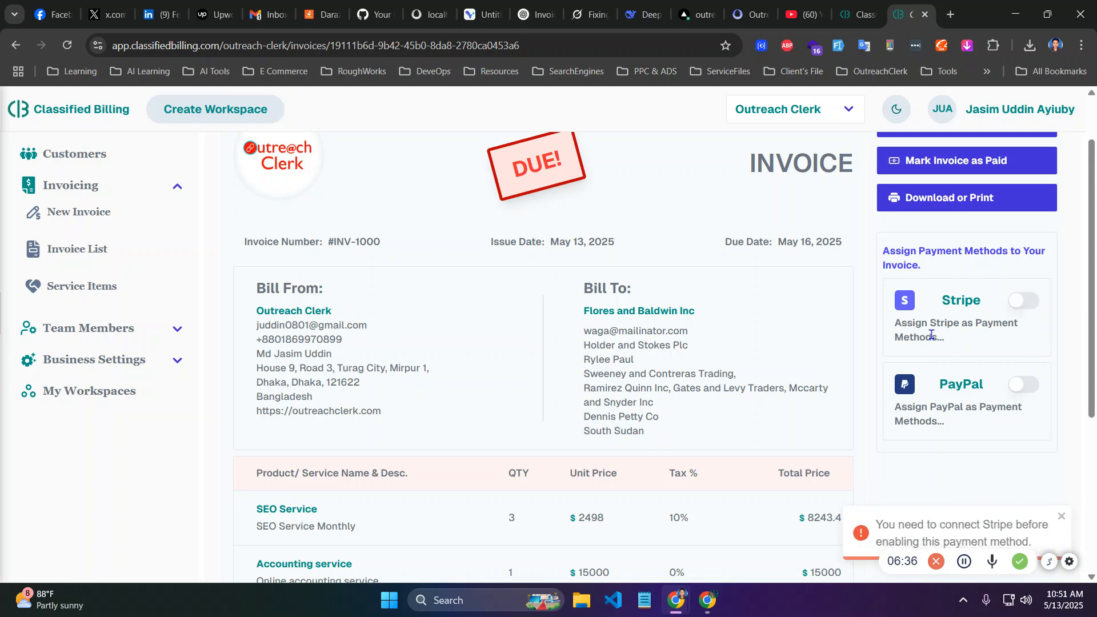
click(1034, 385)
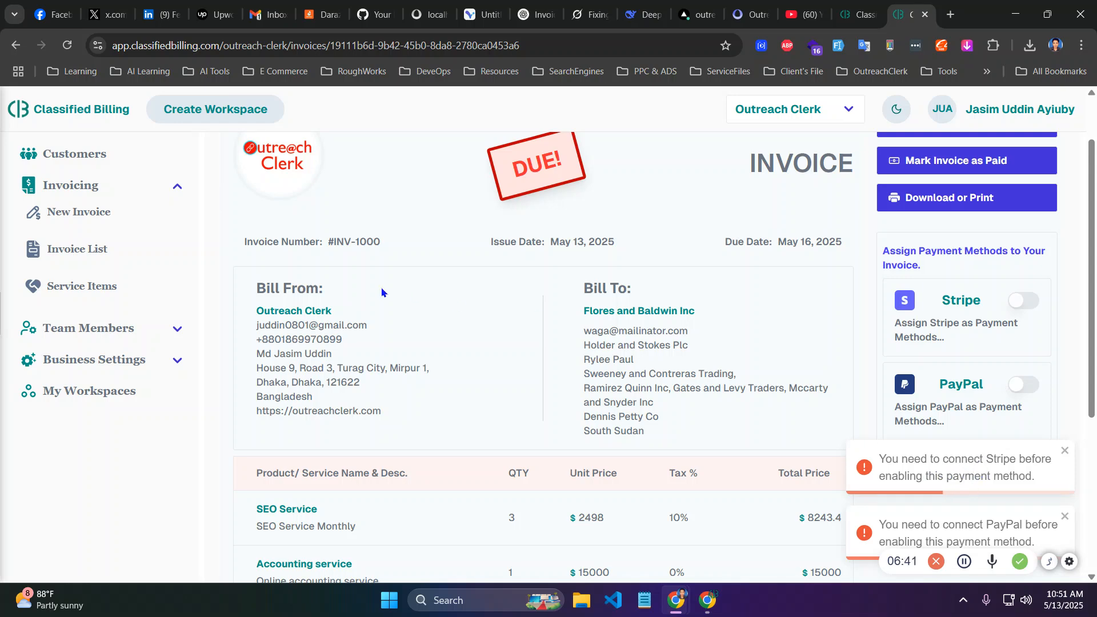
Open the workspace's payment integrations in the business settings.
click(170, 361)
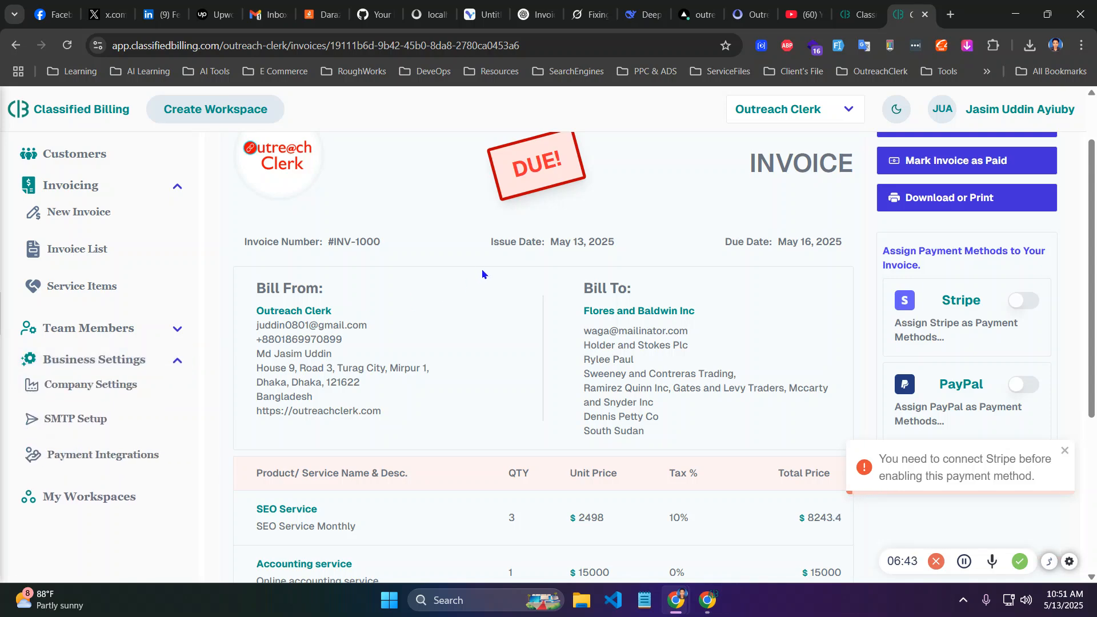
scroll(476, 268, down, 2)
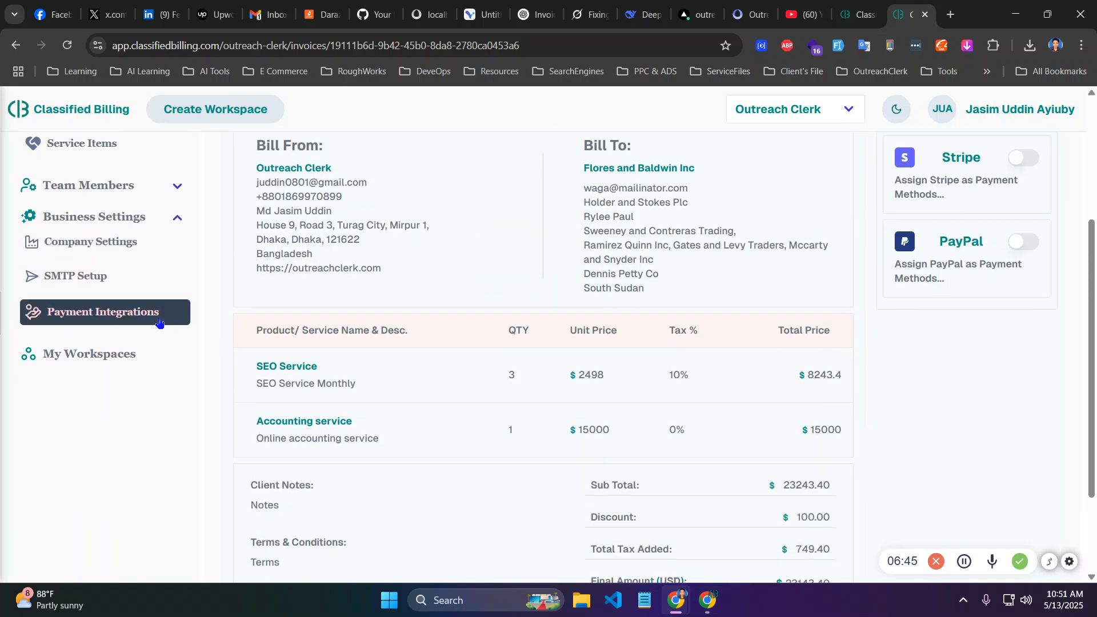
scroll(360, 262, up, 1)
click(171, 292)
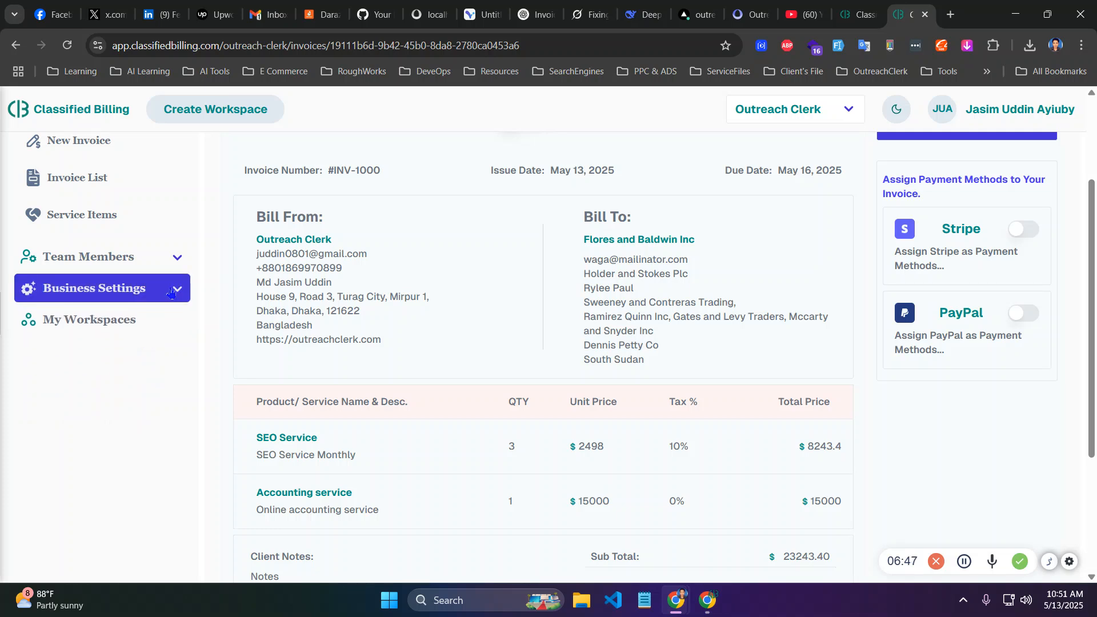
click(172, 291)
click(100, 295)
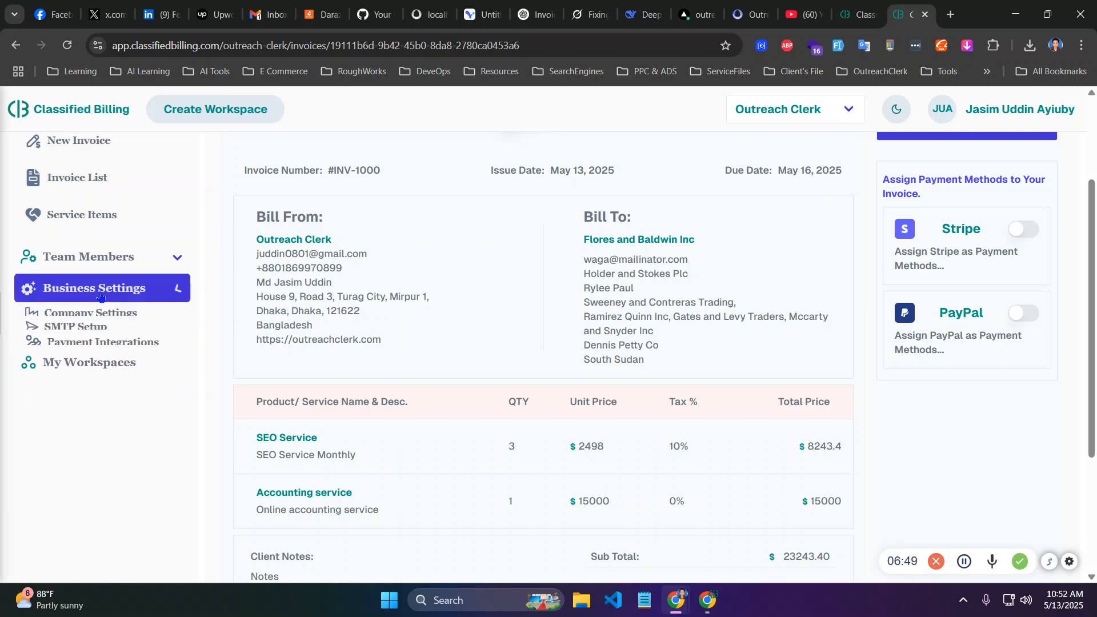
click(125, 389)
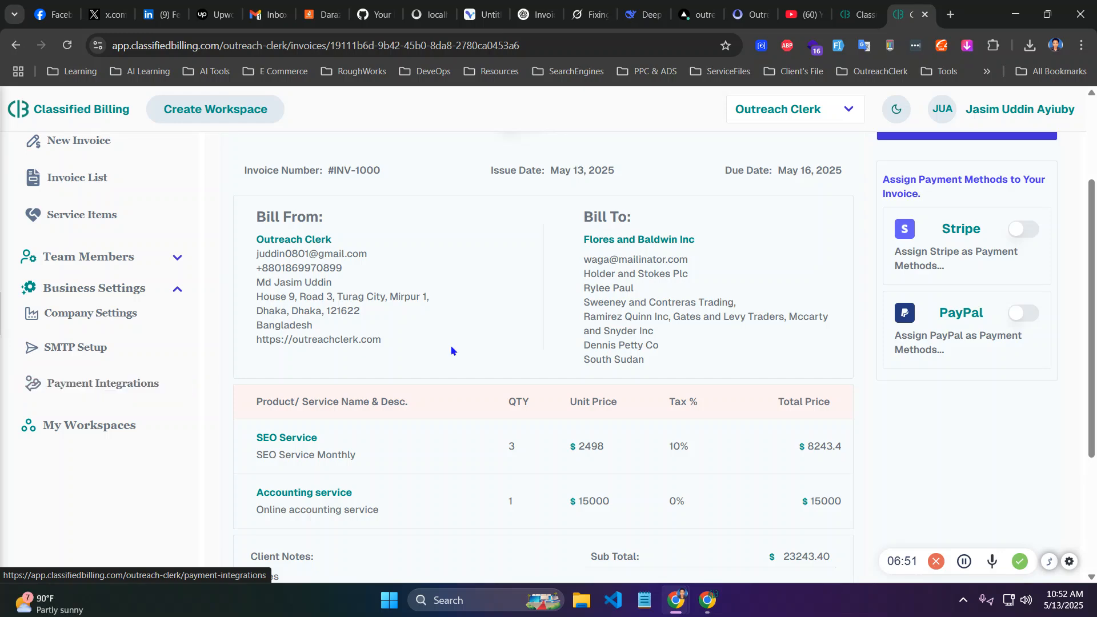